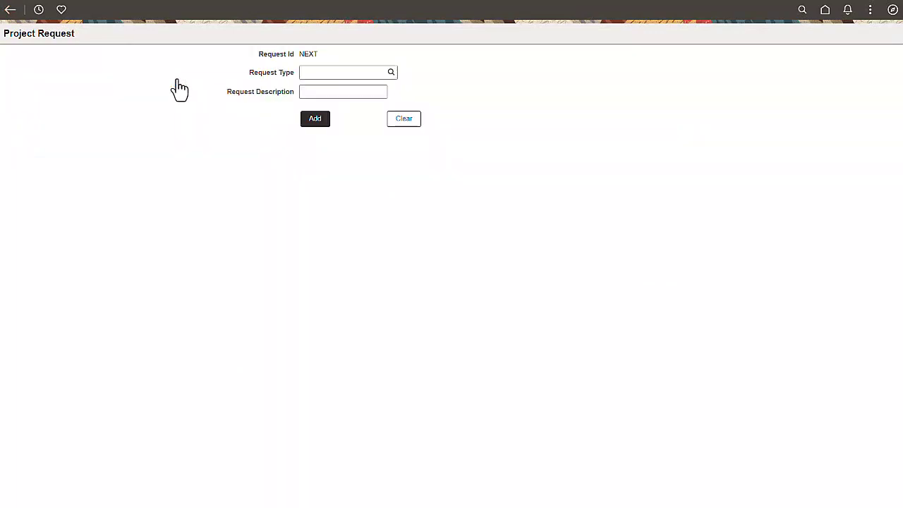
Add a BUILD Building Expansions request described as 'Hospital Admissions Renovation'.
click(356, 72)
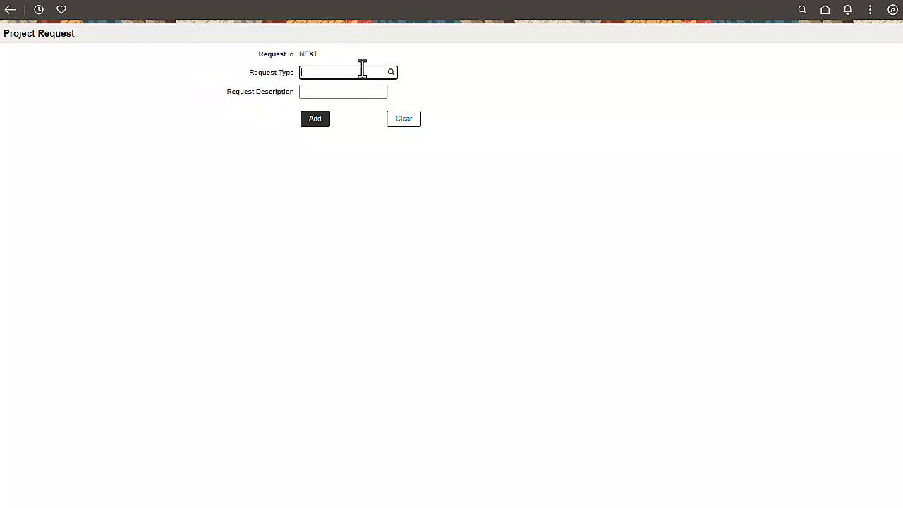
text(BUILD)
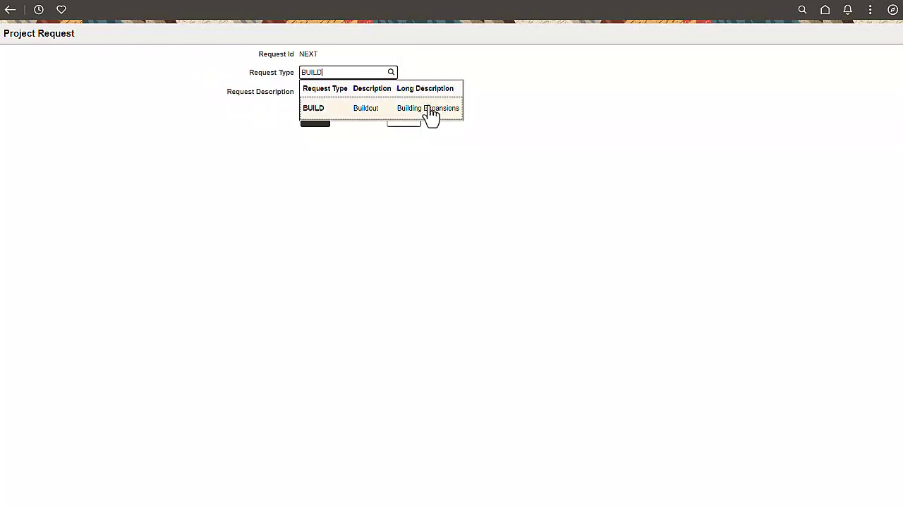
click(427, 109)
click(376, 92)
text(Hospi)
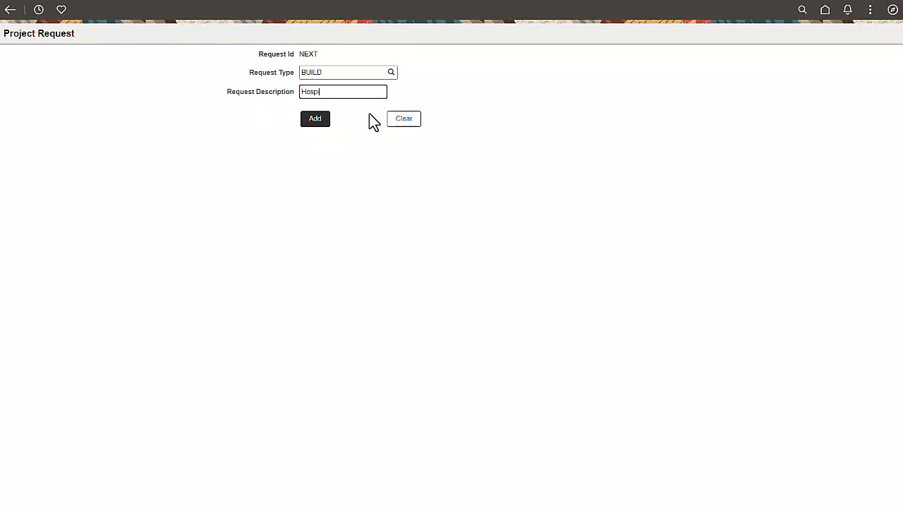
text(tal Admissions )
text(Renovation)
click(325, 120)
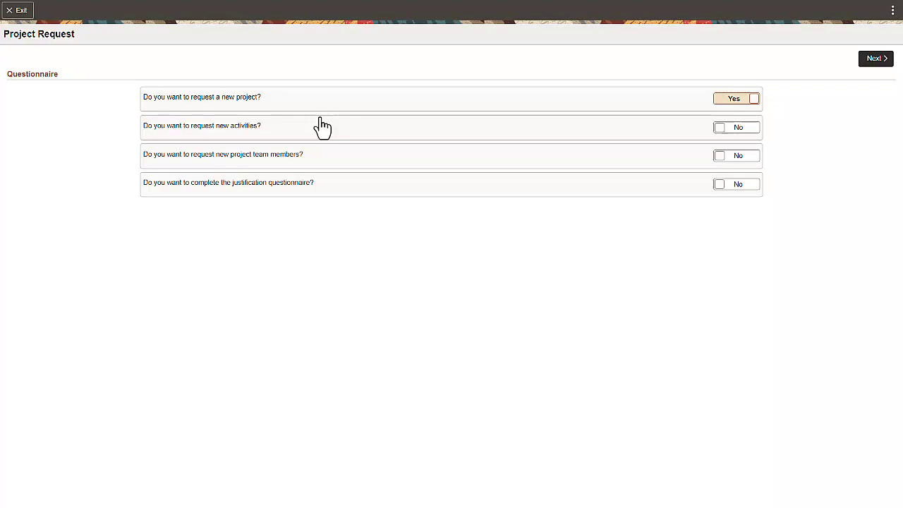
Answer Yes to new activities, new team members and the justification questionnaire, then continue.
click(738, 128)
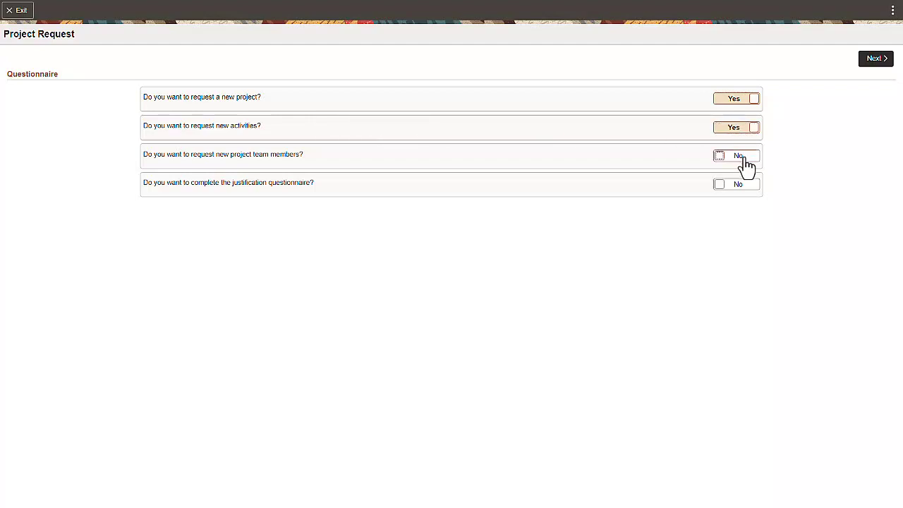
click(741, 156)
click(746, 185)
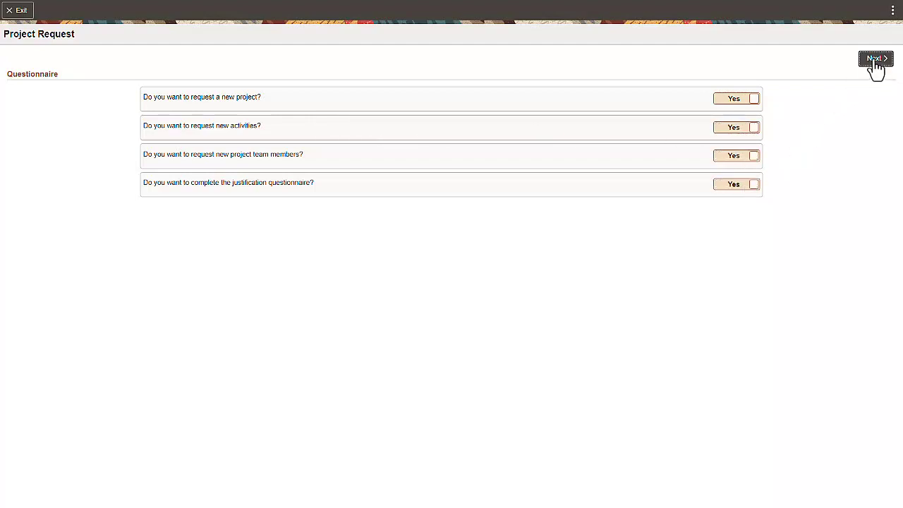
click(873, 59)
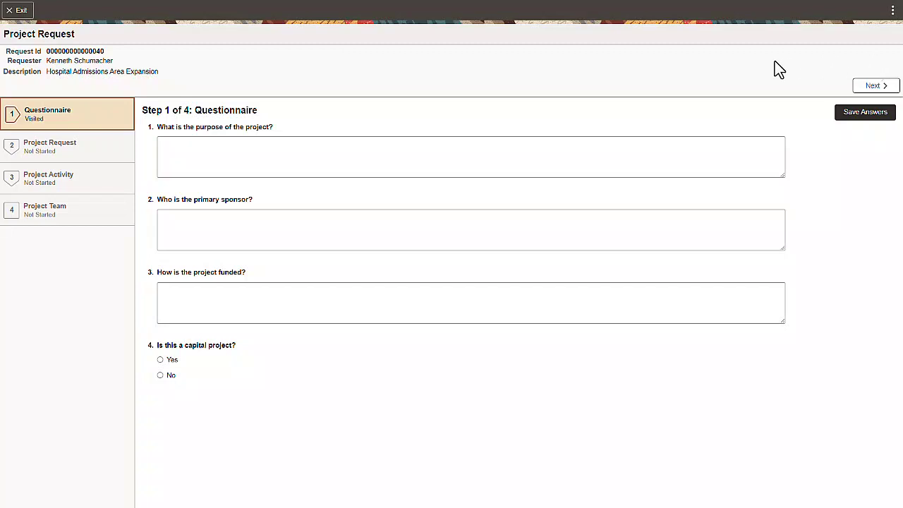
Answer: expand admissions area in building 4, Corporate facilities sponsor, Internally funded, capital project.
click(364, 162)
text(This)
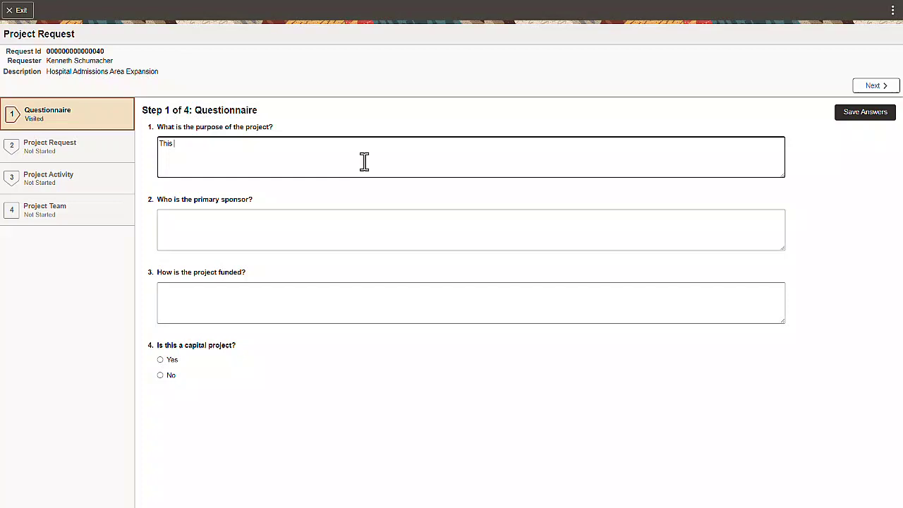
text( project will track cos)
text(ts incurred to expand)
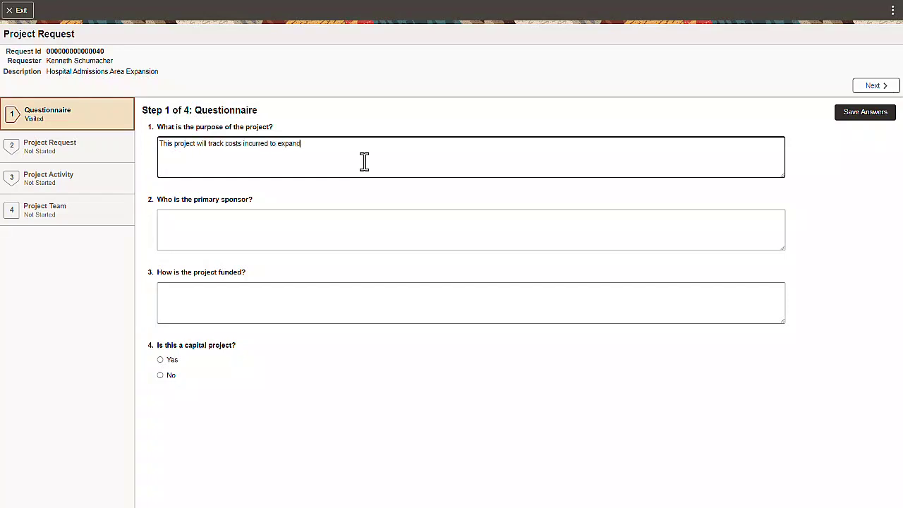
text( the admissions area in )
text(building 4.)
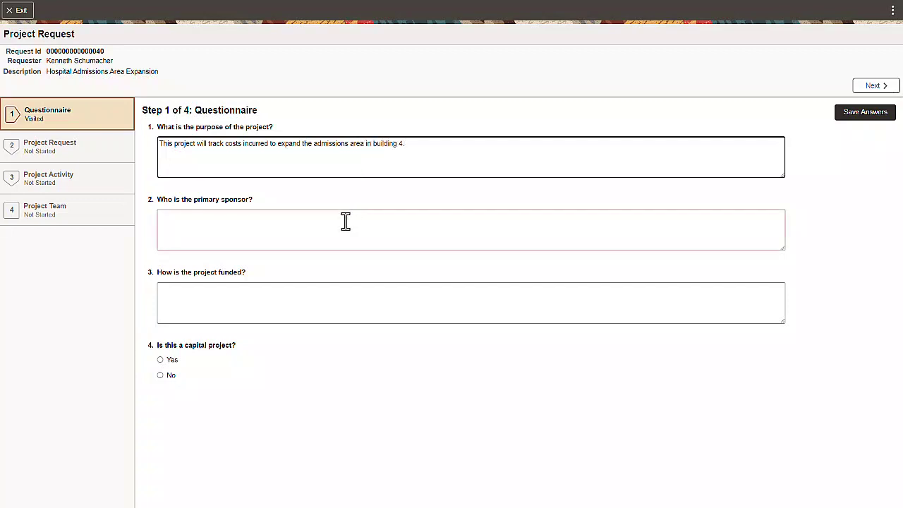
click(345, 222)
text(Corporate facilit)
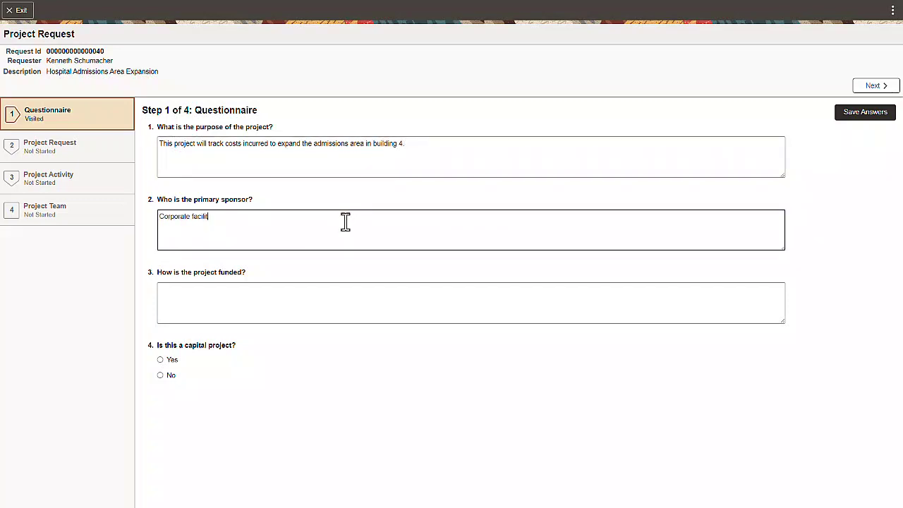
text(ies)
click(329, 292)
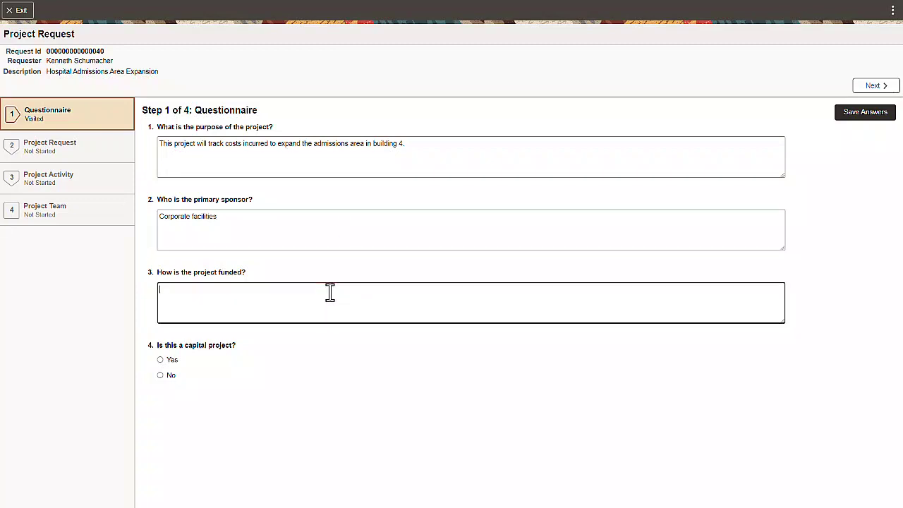
text(Internally)
click(161, 361)
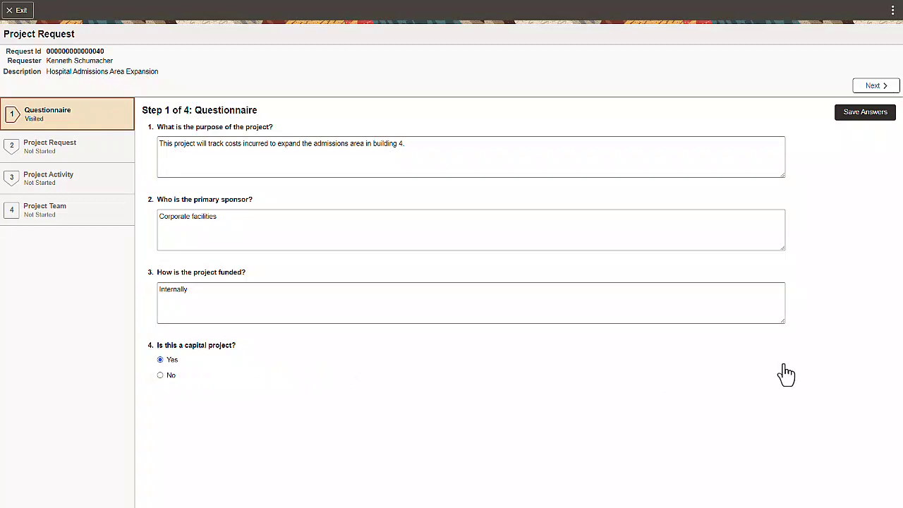
click(874, 86)
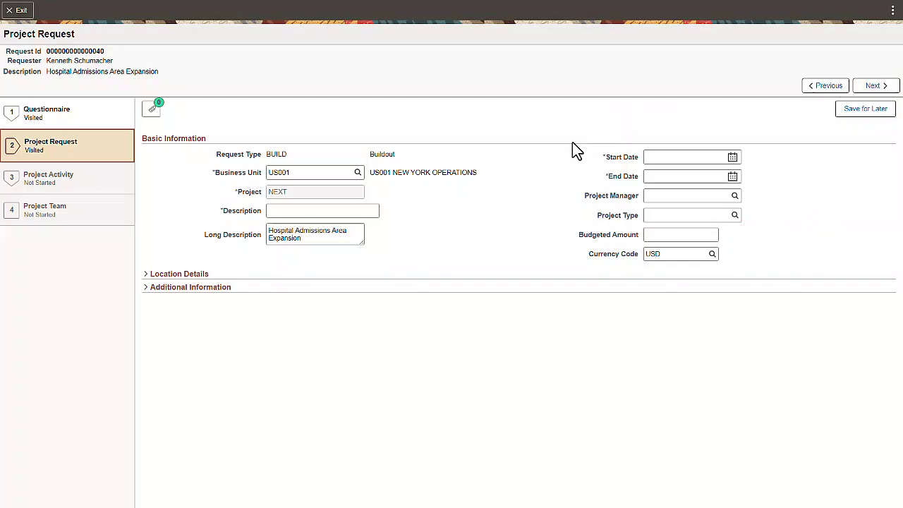
Set description 'Admissions Area Expansion' with dates 08/01/2023 to 12/31/2023.
click(369, 210)
text(Admissions)
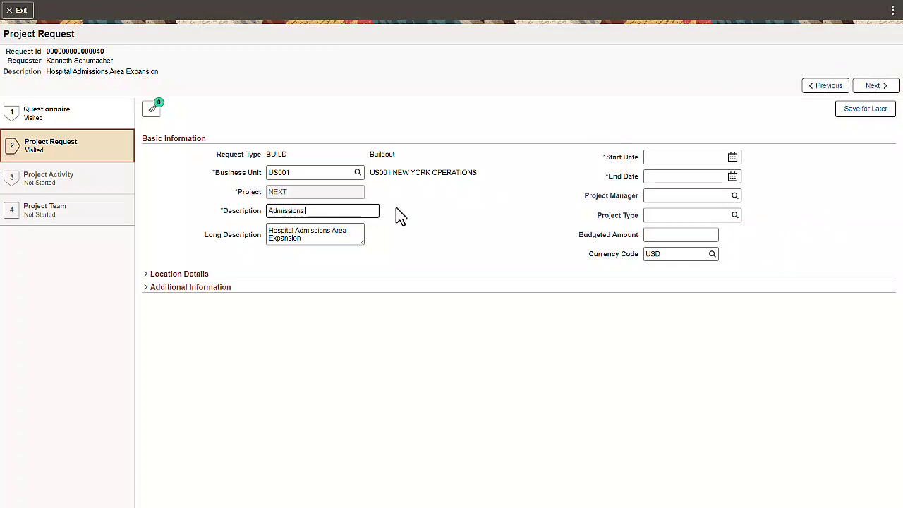
text( Area Expansion)
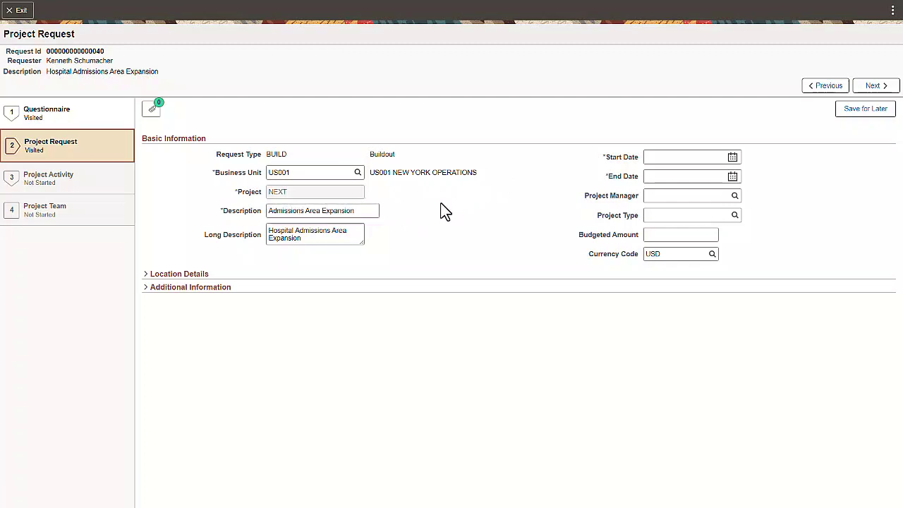
click(653, 158)
text(08)
text(/01/2023)
click(681, 176)
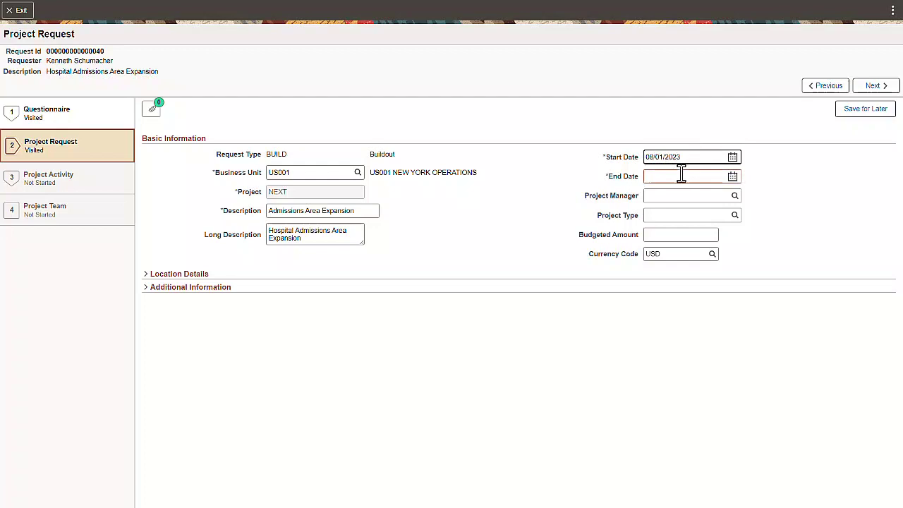
text(12/31)
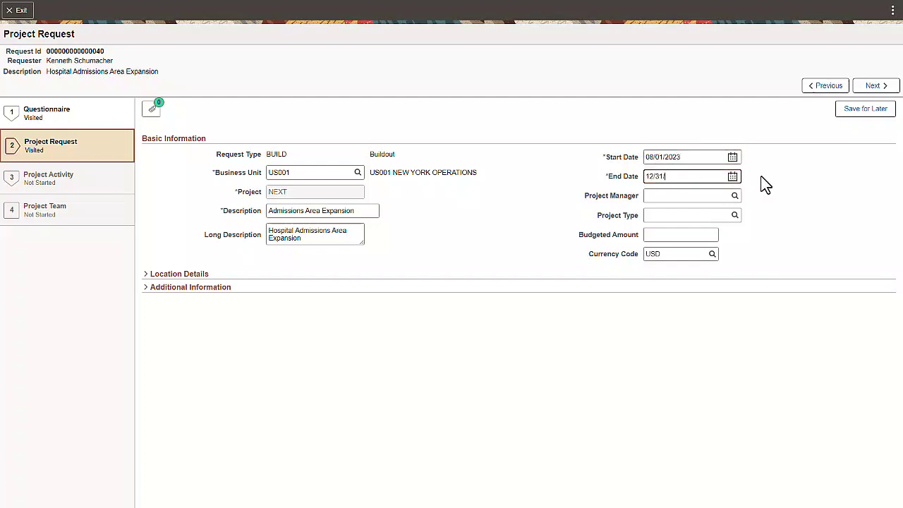
text(/2023)
click(709, 196)
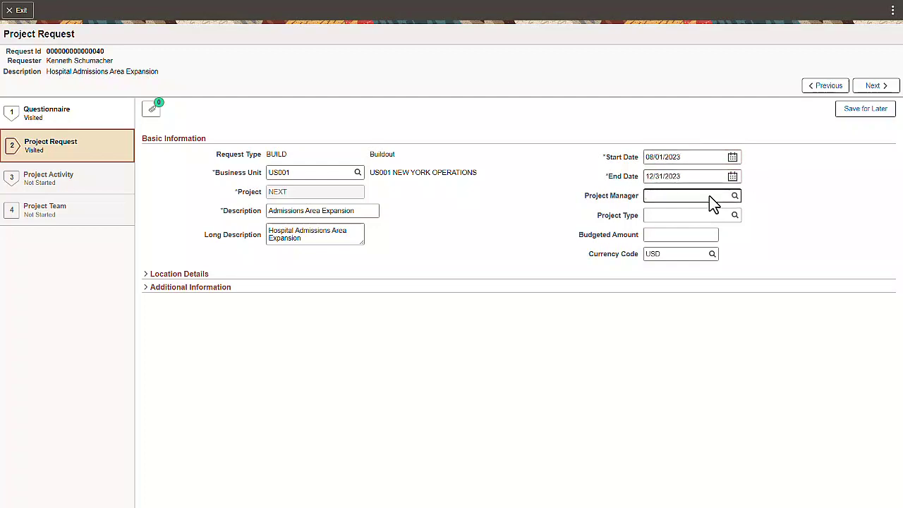
text(AJAMES)
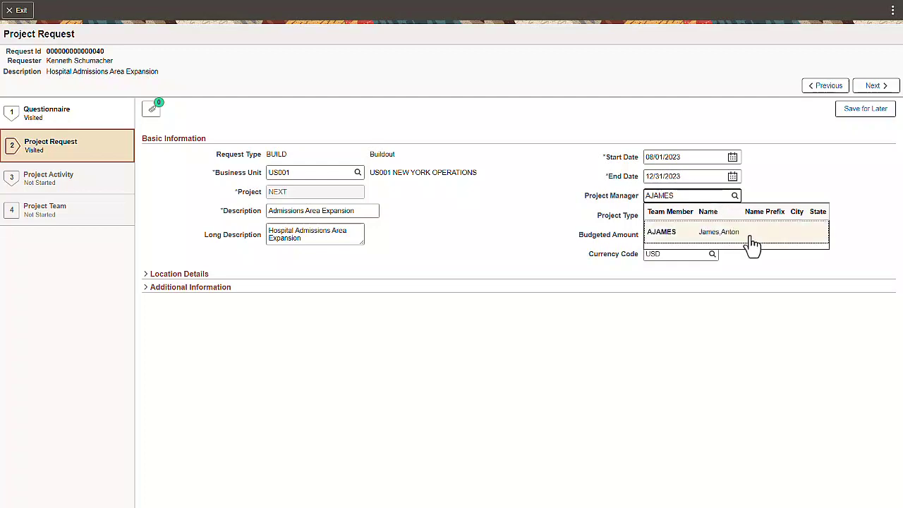
click(745, 234)
click(724, 215)
text(CAPTL)
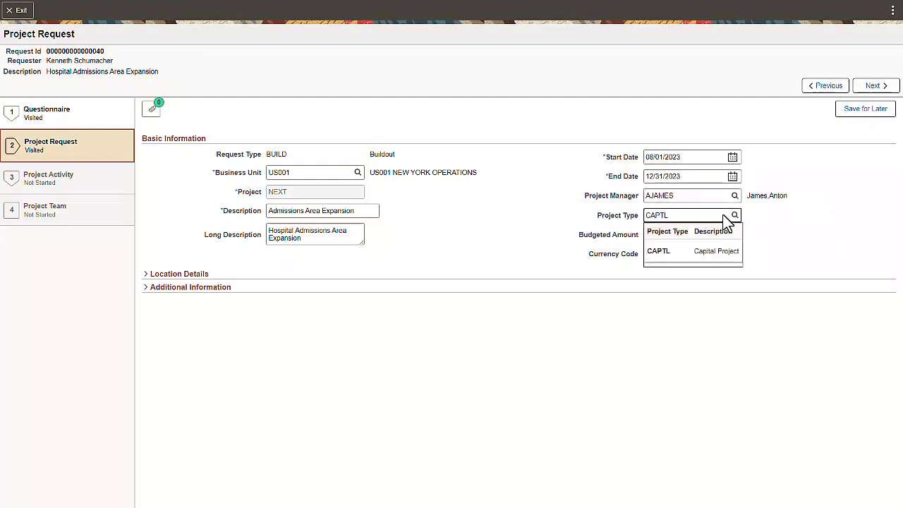
click(679, 252)
click(710, 234)
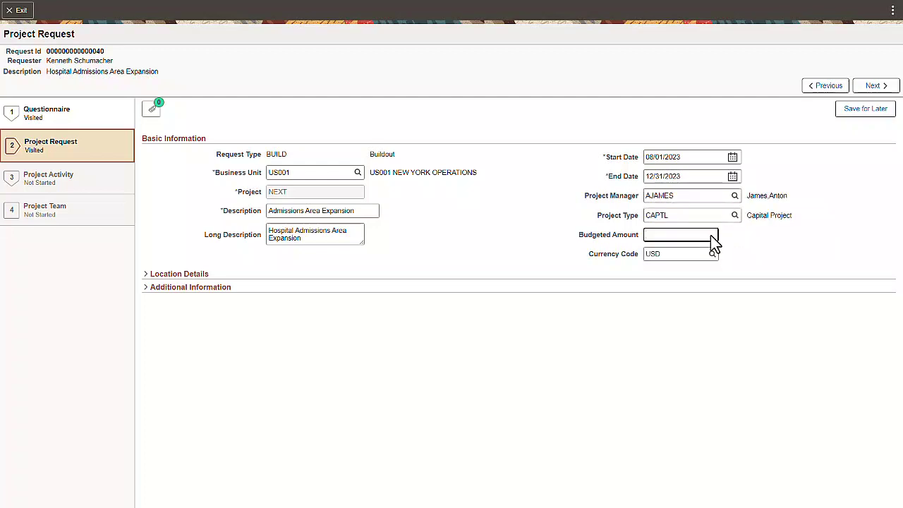
text(175000)
click(157, 275)
Set the project location to USA - California.
click(275, 314)
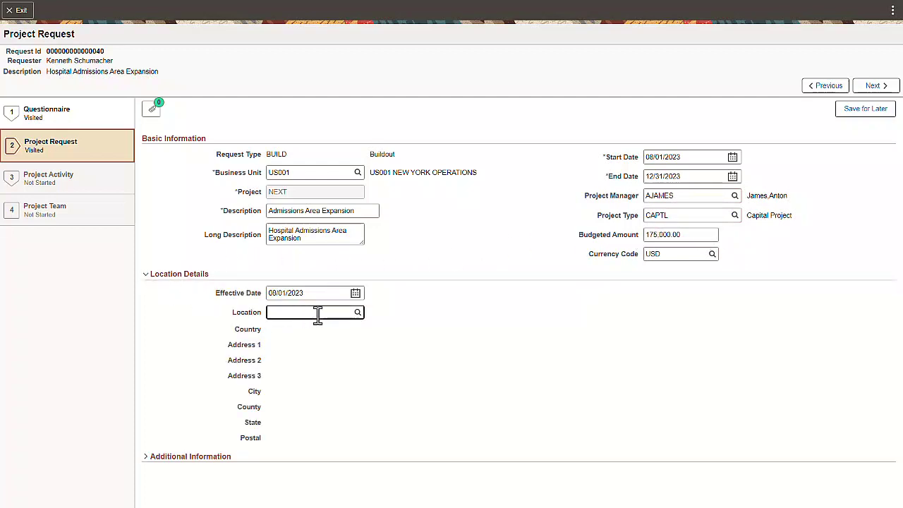
text(usa)
click(358, 51)
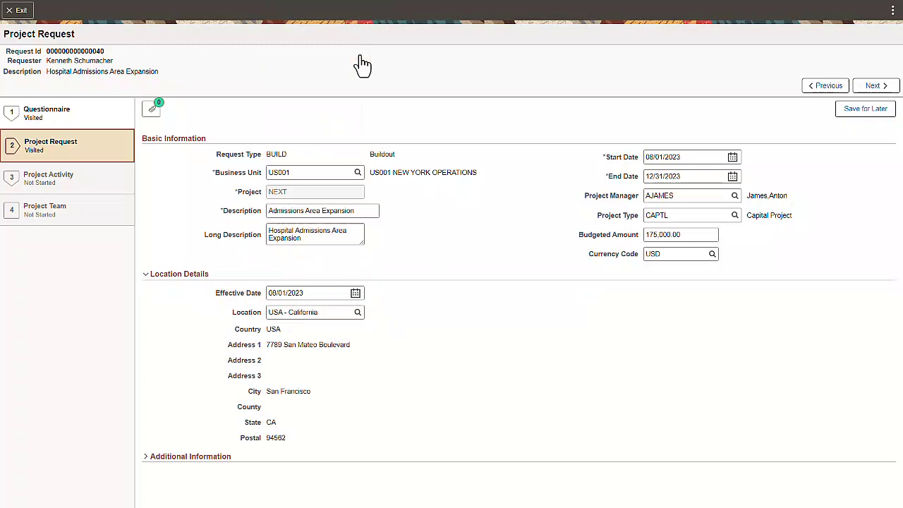
Set additional information: building 4, legal contact Wilson, architect Harper Co.
click(146, 457)
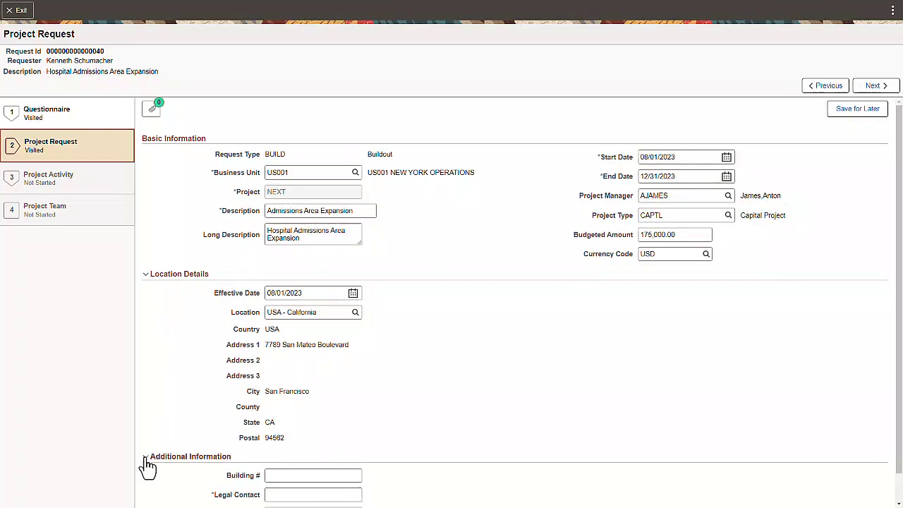
drag(897, 393, 897, 427)
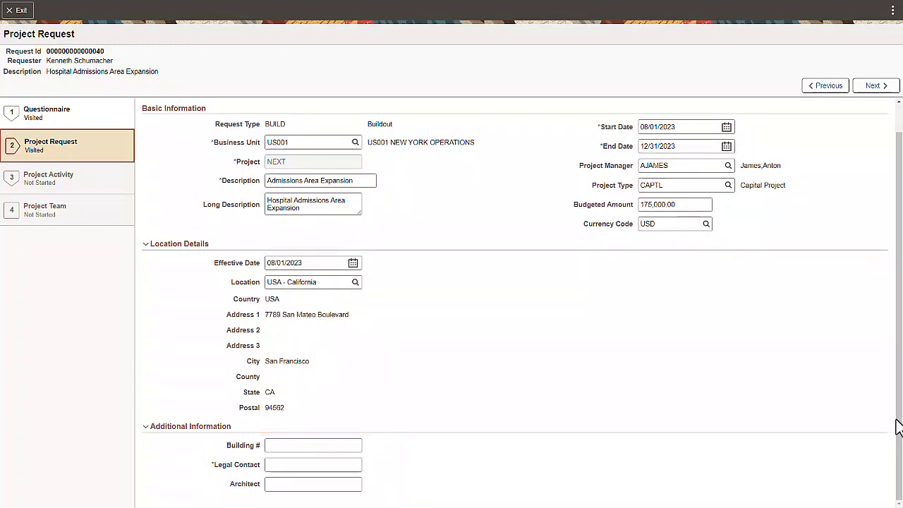
click(356, 444)
text(4)
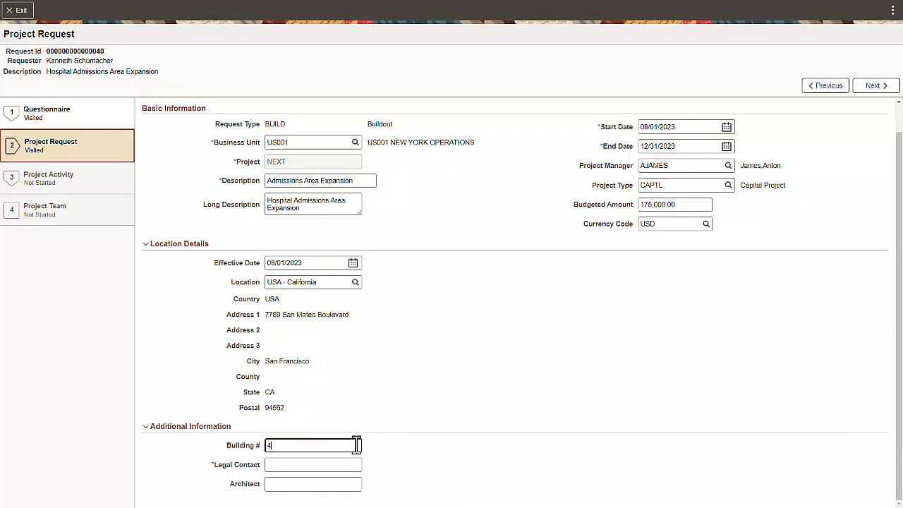
click(356, 464)
text(Wilson)
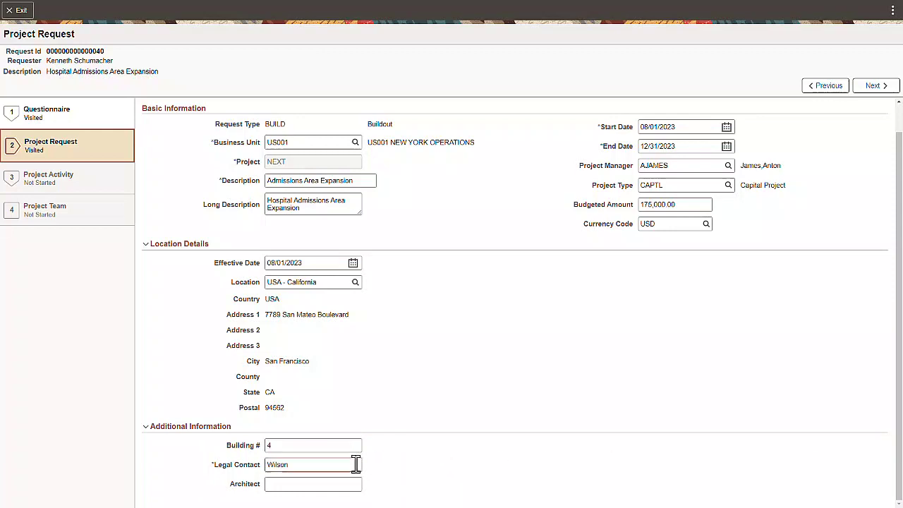
click(356, 483)
text(Harper Co)
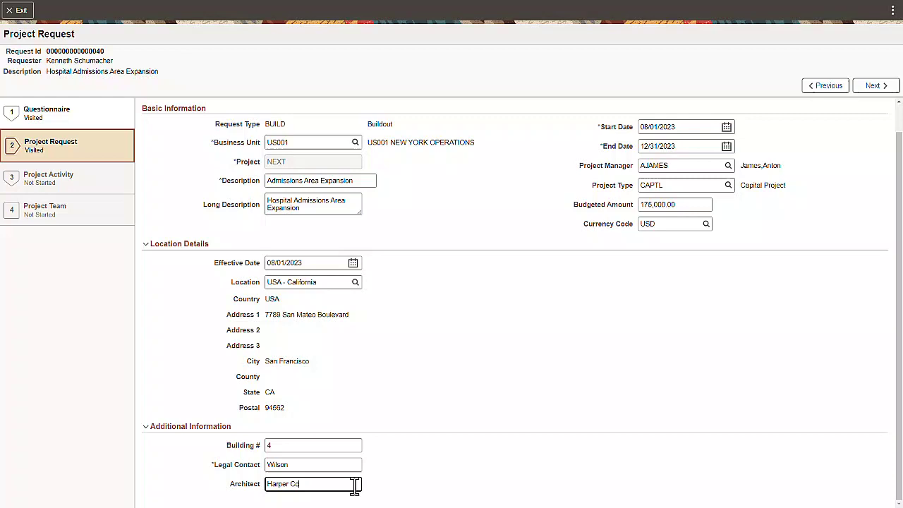
drag(897, 381, 897, 347)
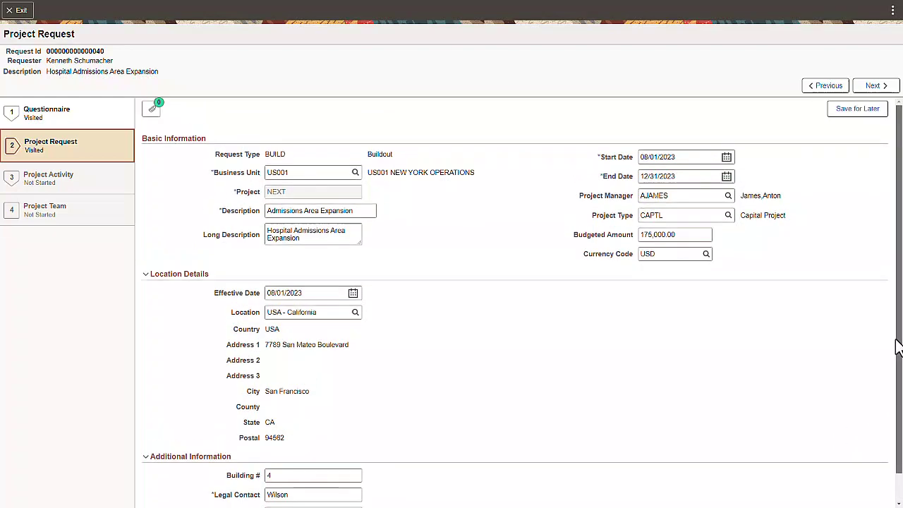
Upload Funding.docx and Project_Plan.docx from this device as request attachments.
click(152, 110)
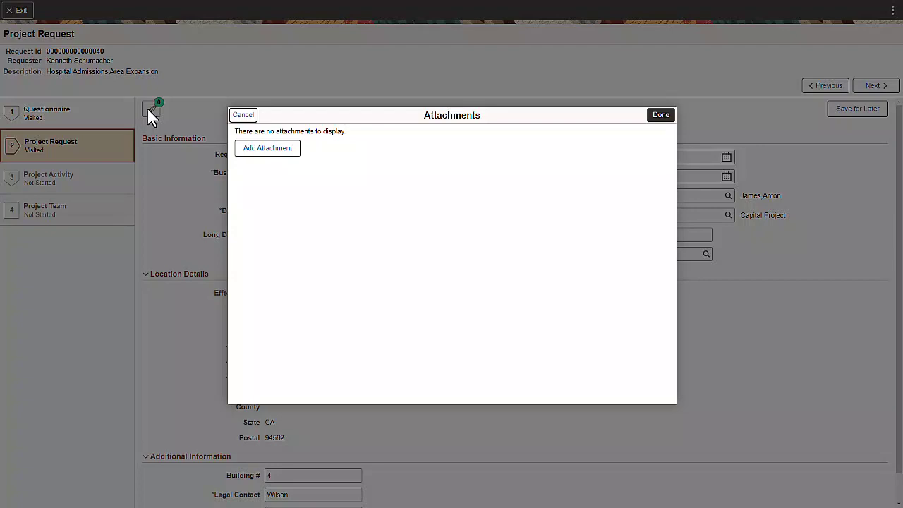
click(255, 150)
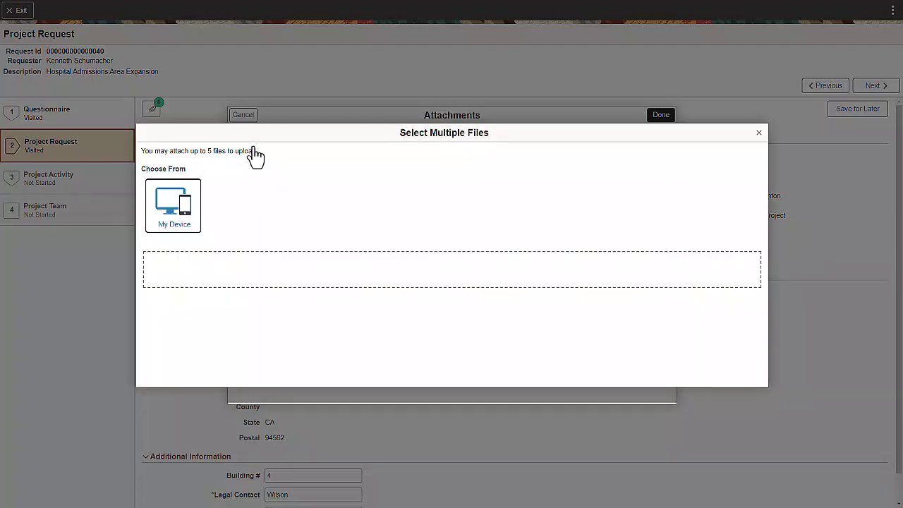
click(176, 217)
click(120, 78)
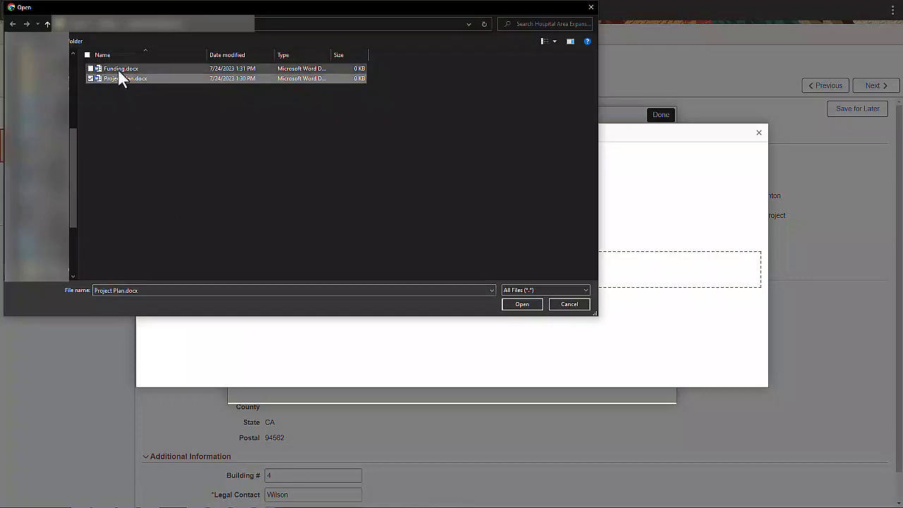
click(515, 304)
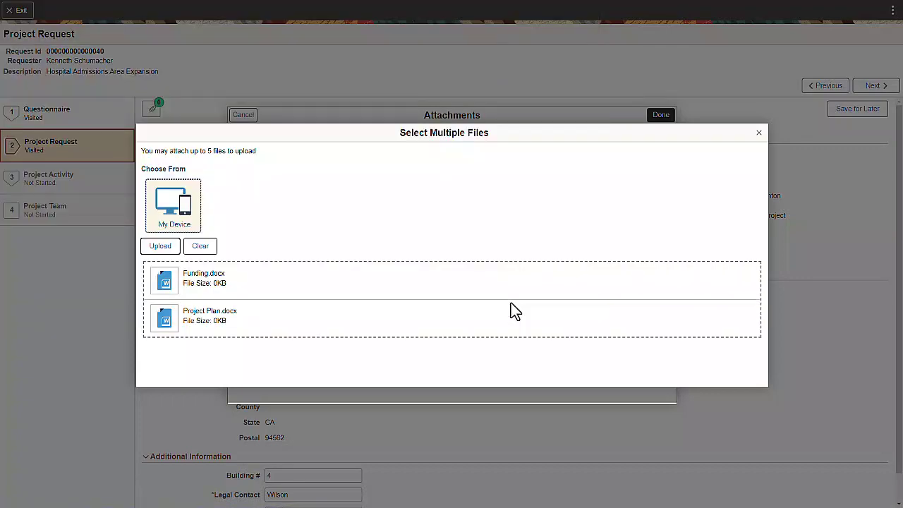
click(170, 252)
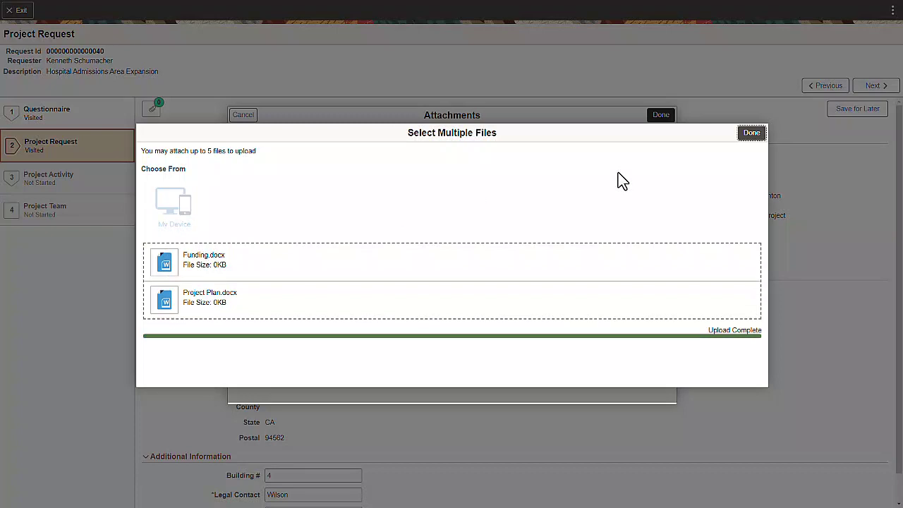
click(752, 134)
Describe the attachments as 'Detailed Budget' and 'Detailed Plan'.
click(413, 187)
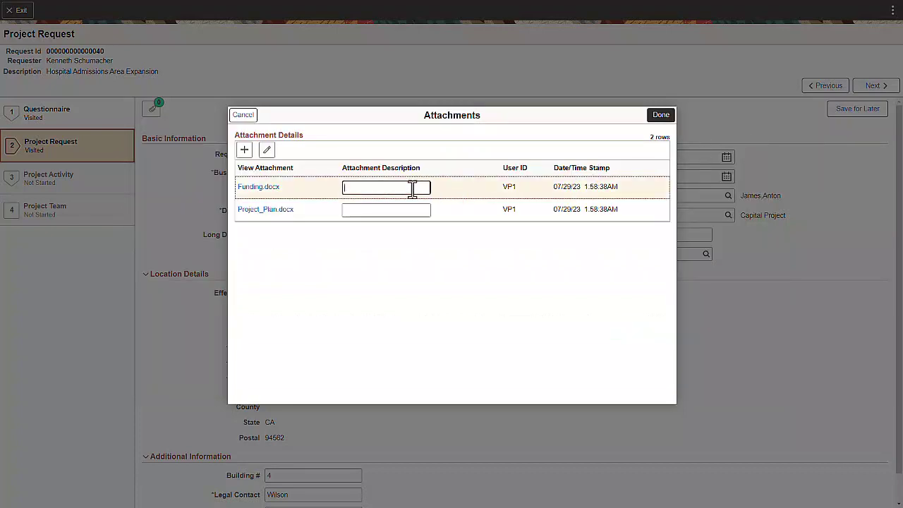
text(Detailed B)
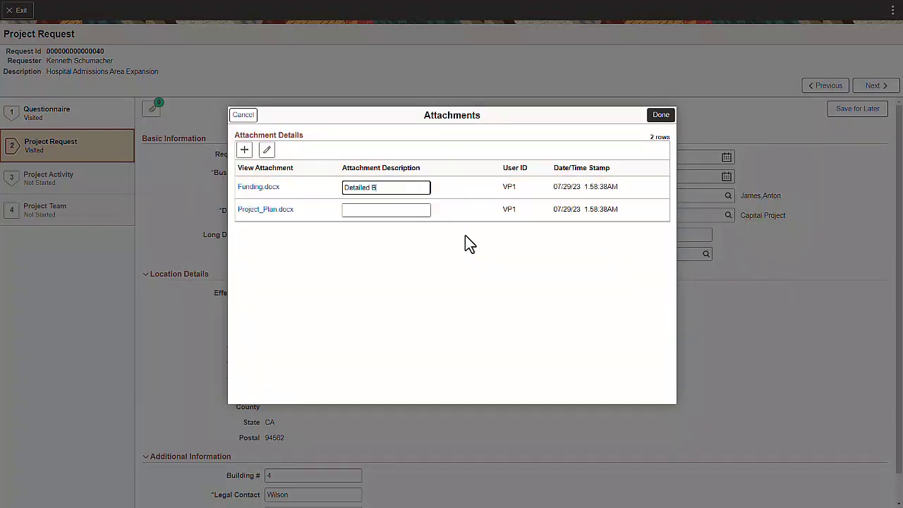
text(udget)
click(425, 212)
text(D)
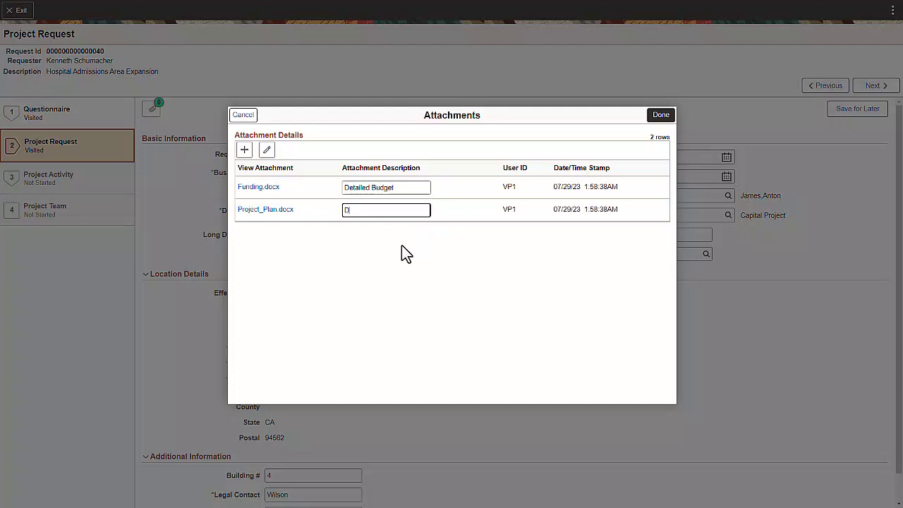
text(etailed Plan)
click(661, 115)
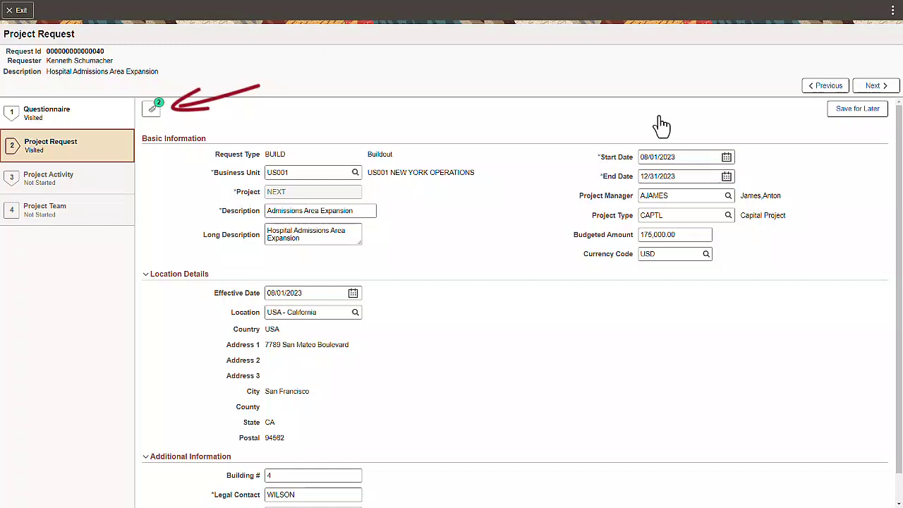
Add activity LABOR, 'Facilities Labor', with Construction as its activity type.
click(875, 87)
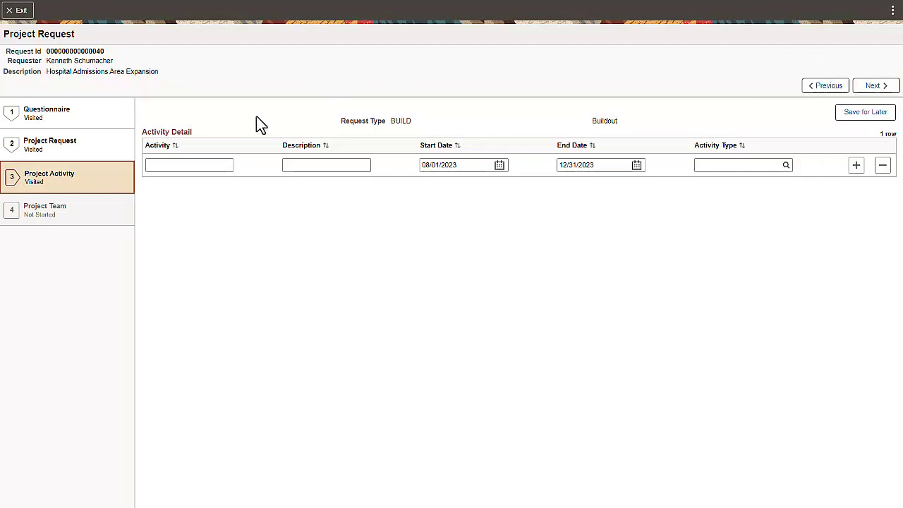
text(LABOR)
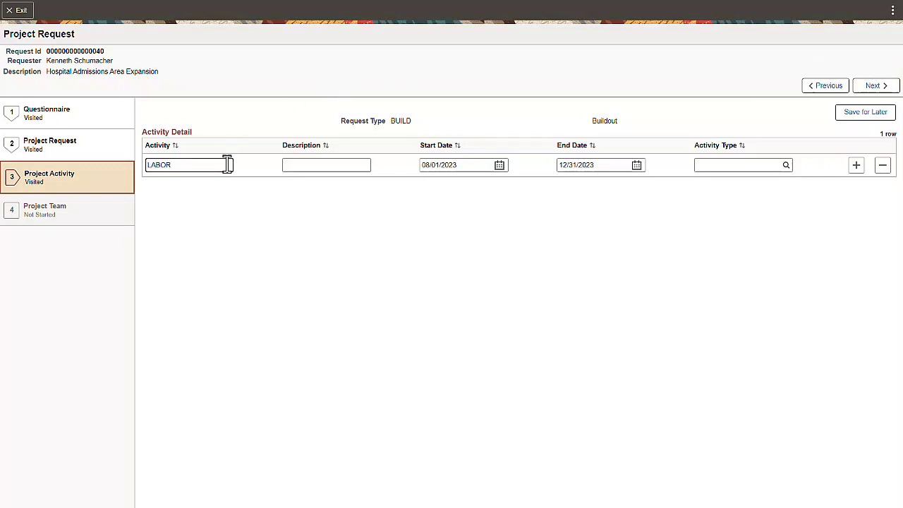
click(331, 166)
text(Fa)
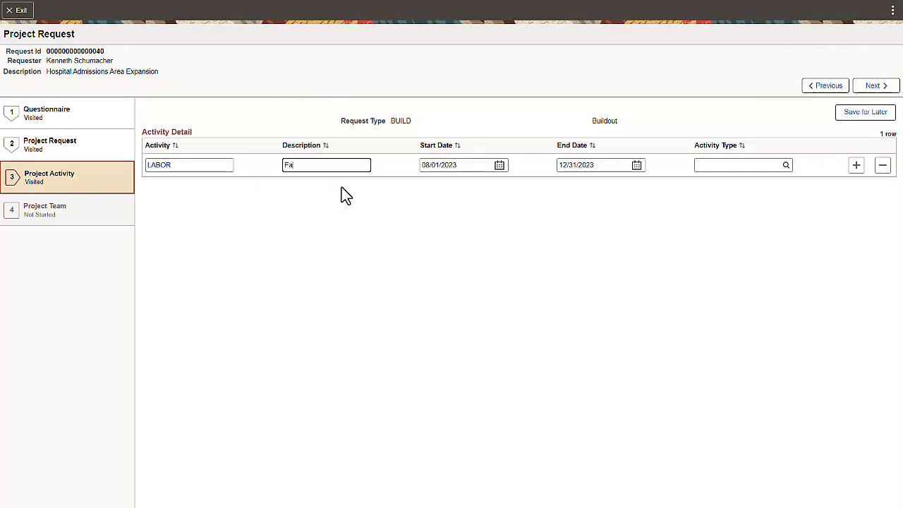
text(cilities Labor)
key(Tab)
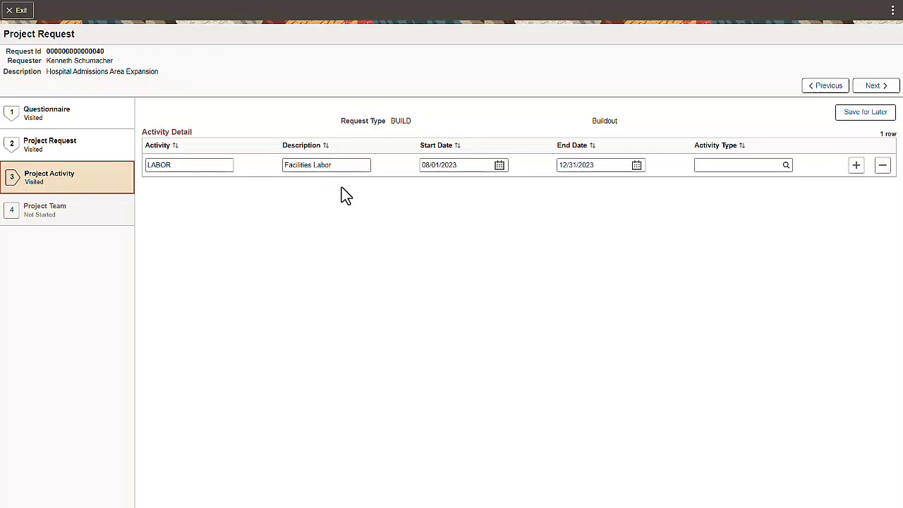
click(762, 165)
text(Construction)
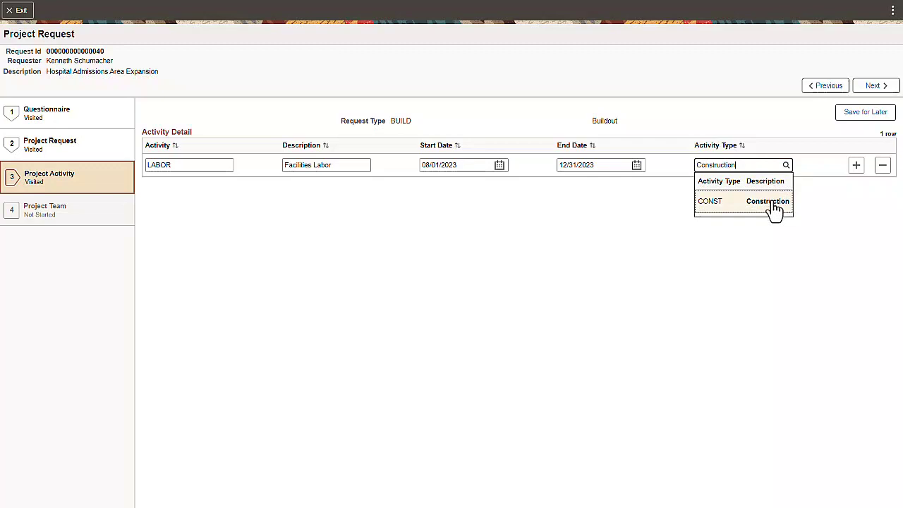
click(773, 202)
Add a second activity MATERIAL, 'Flooring Materials', also of type Construction.
click(855, 165)
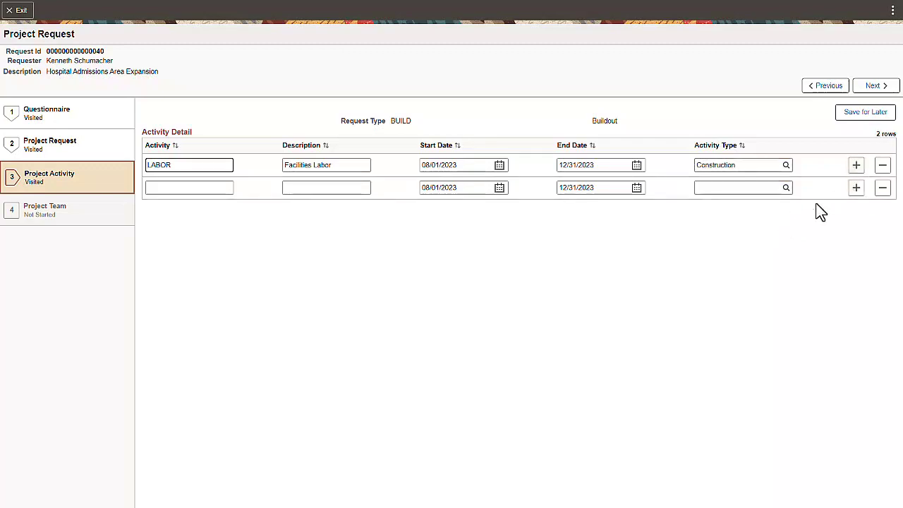
click(228, 187)
text(MATERIAL)
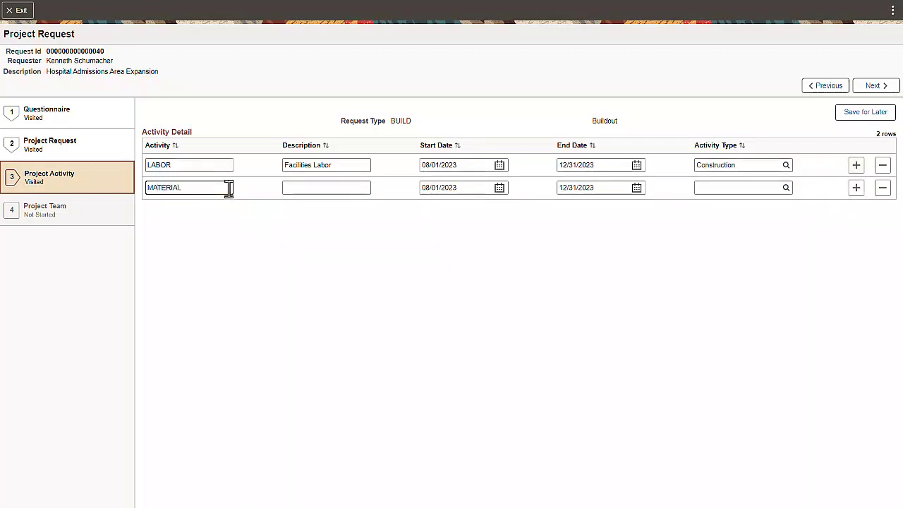
click(293, 192)
text(Flooring)
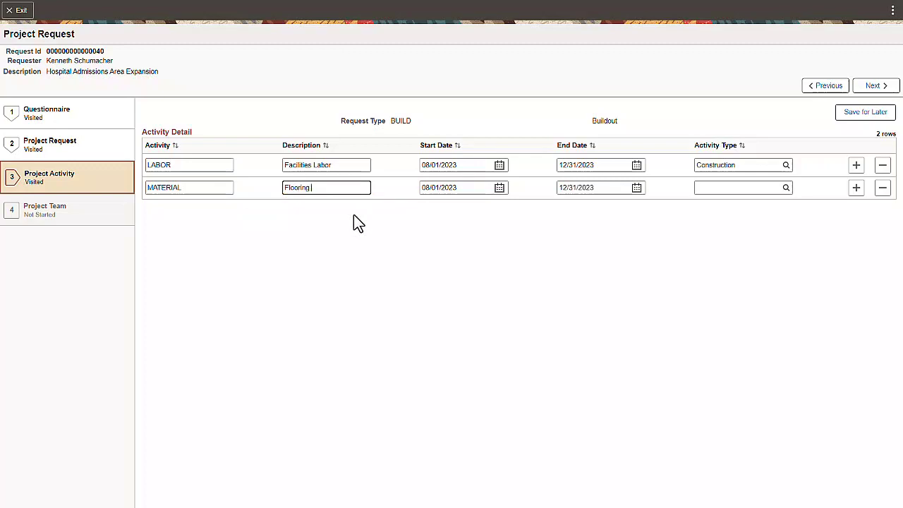
text( Materials)
click(747, 189)
text(Construct)
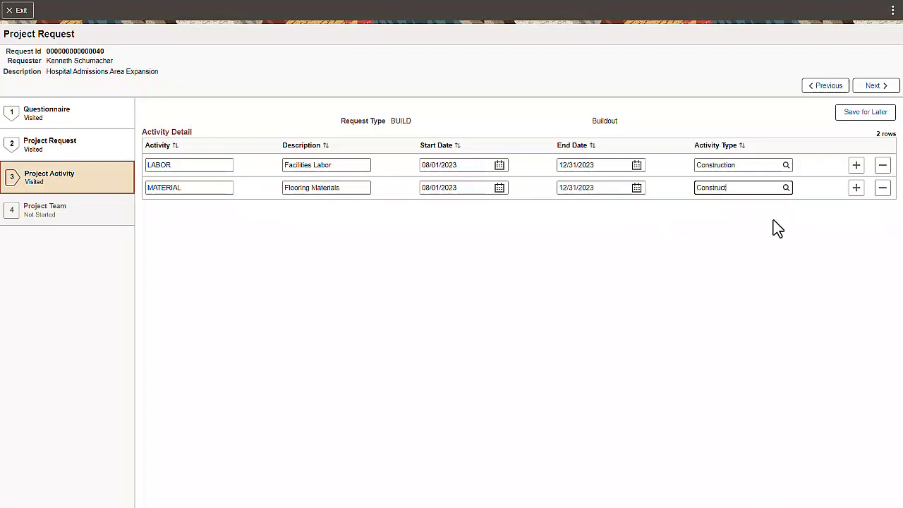
text(ion)
click(773, 223)
click(874, 86)
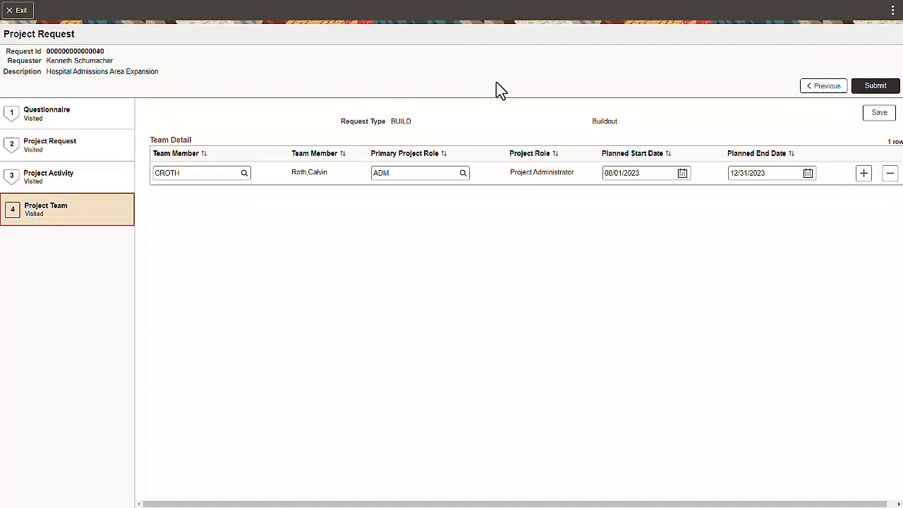
click(229, 172)
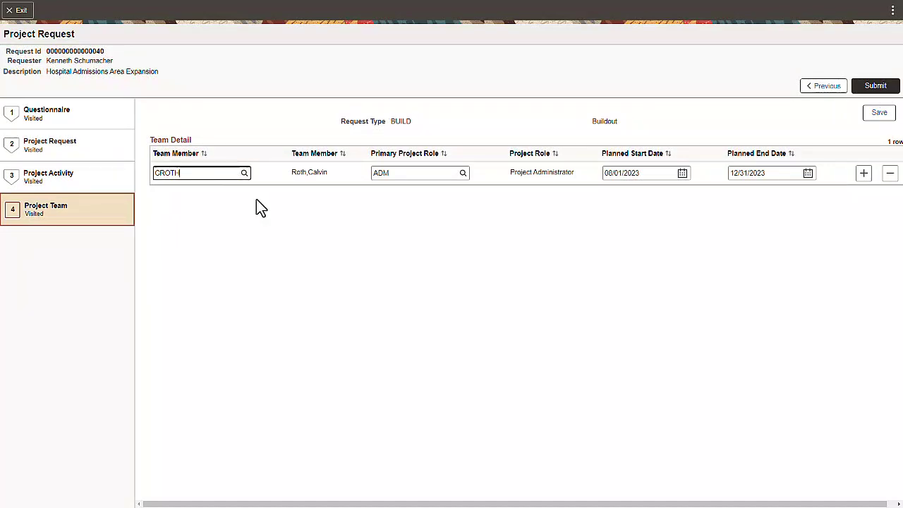
key(BackSpace)
key(BackSpace)
key(BackSpace)
text(0000000006)
key(Tab)
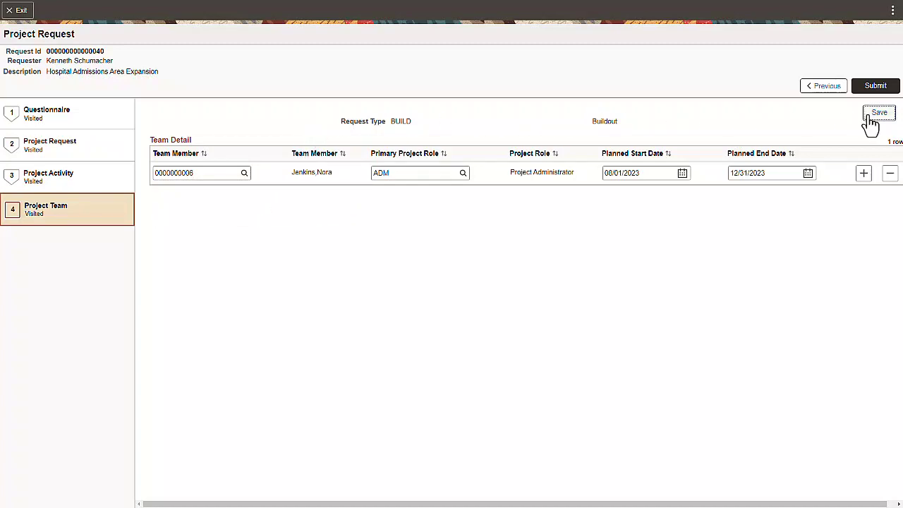
click(874, 115)
click(871, 89)
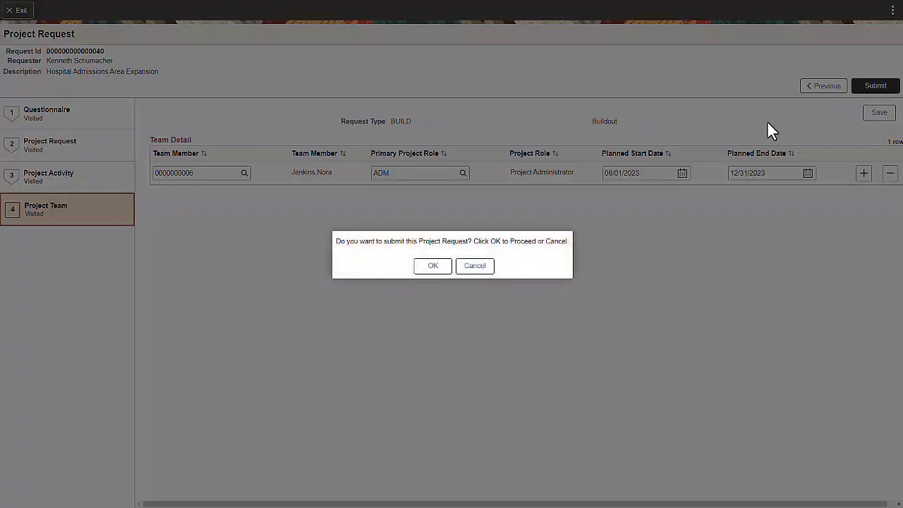
click(433, 267)
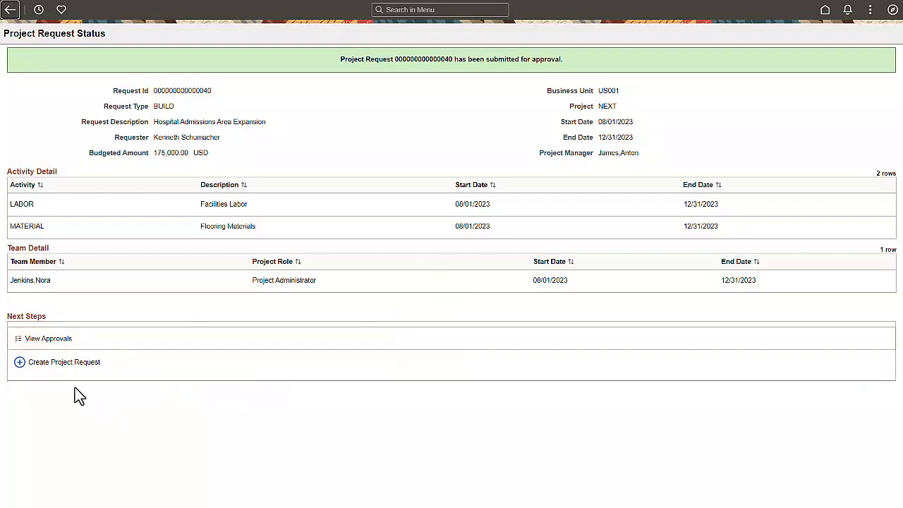
Create a FACIL request 'HVAC Service Costs' with new activities requested.
click(21, 363)
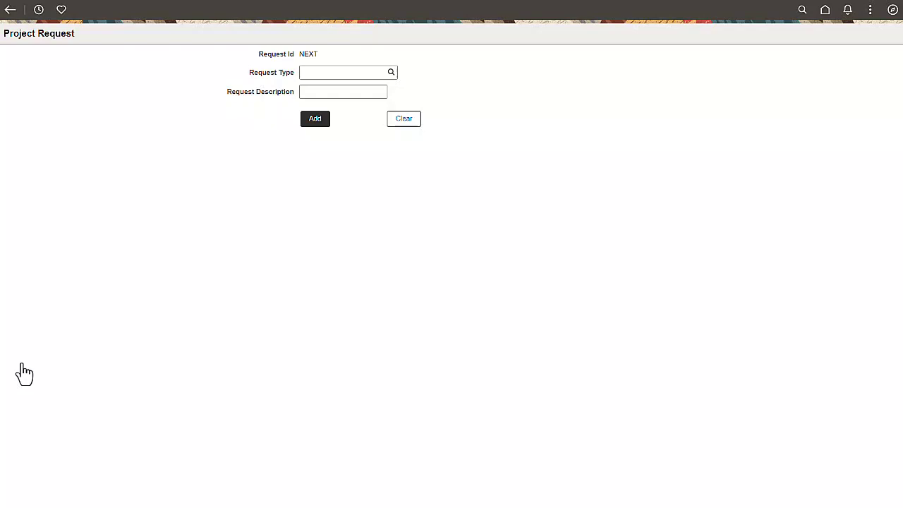
click(349, 73)
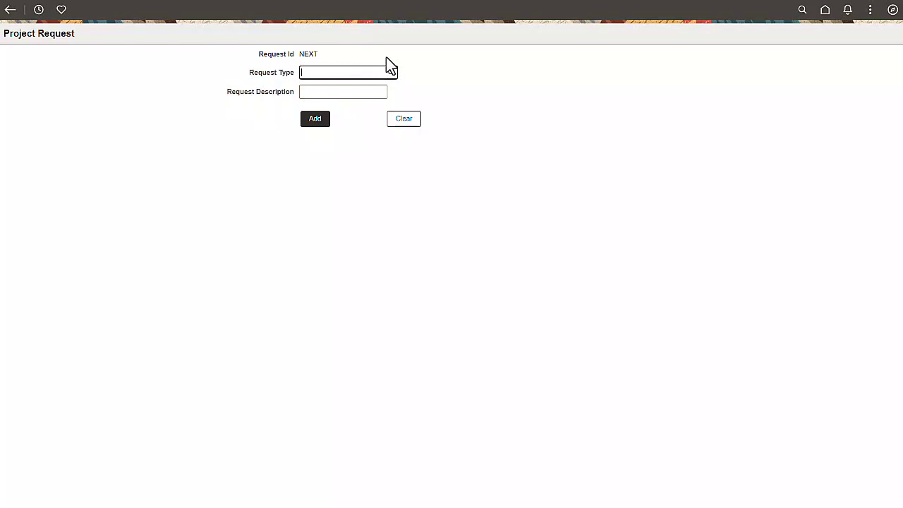
text(FACIL)
click(374, 92)
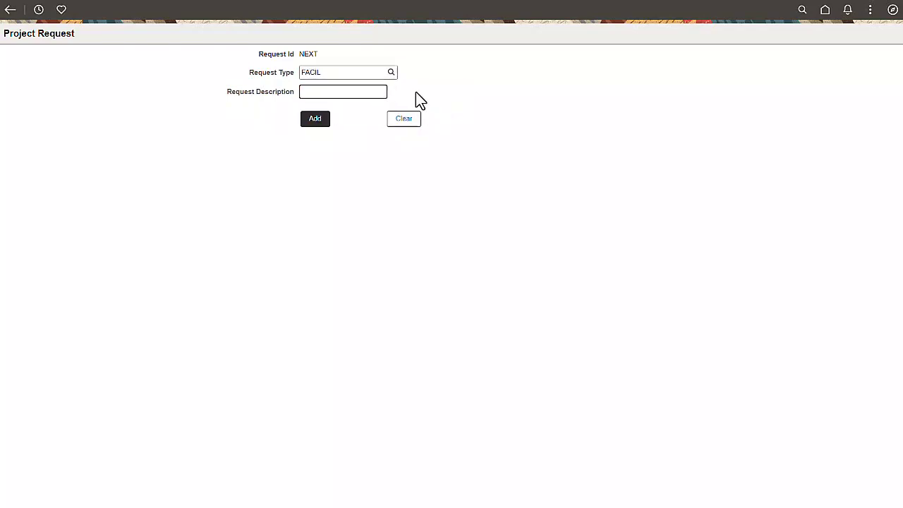
text(HVAC Service Cost)
text(s)
click(314, 118)
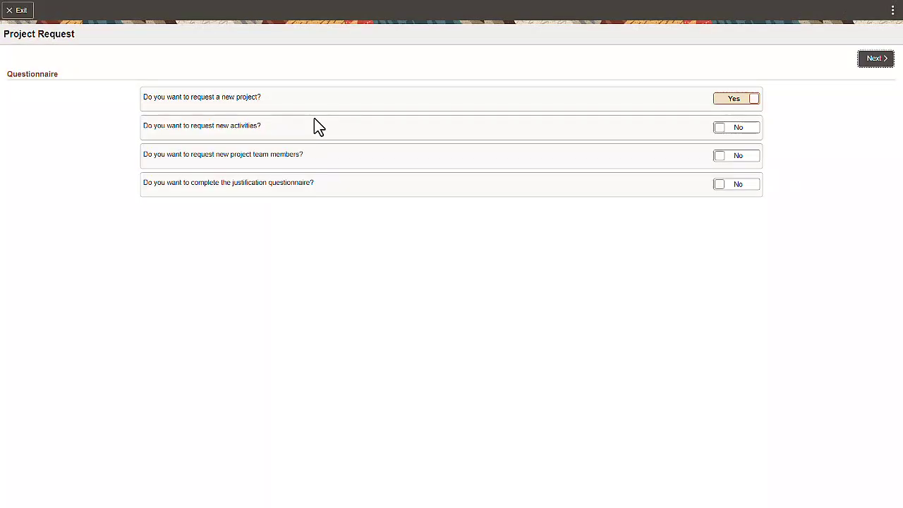
click(738, 133)
click(873, 60)
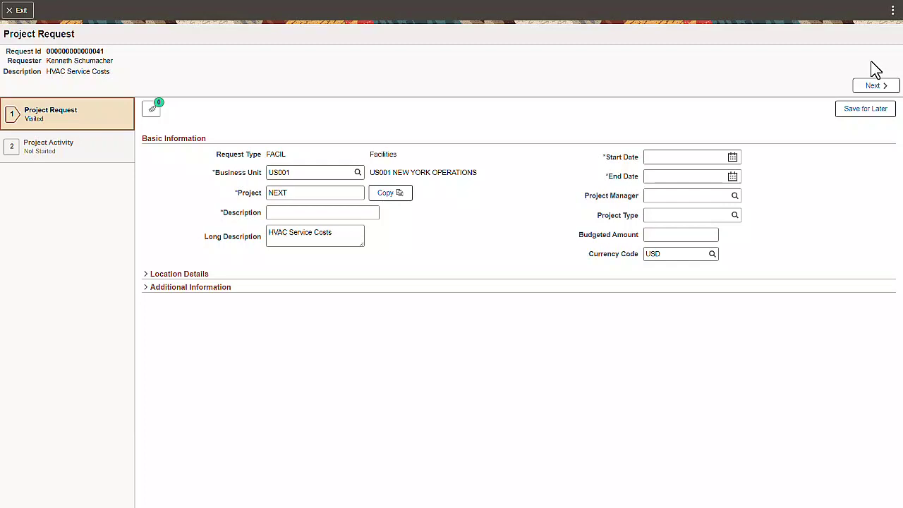
click(388, 196)
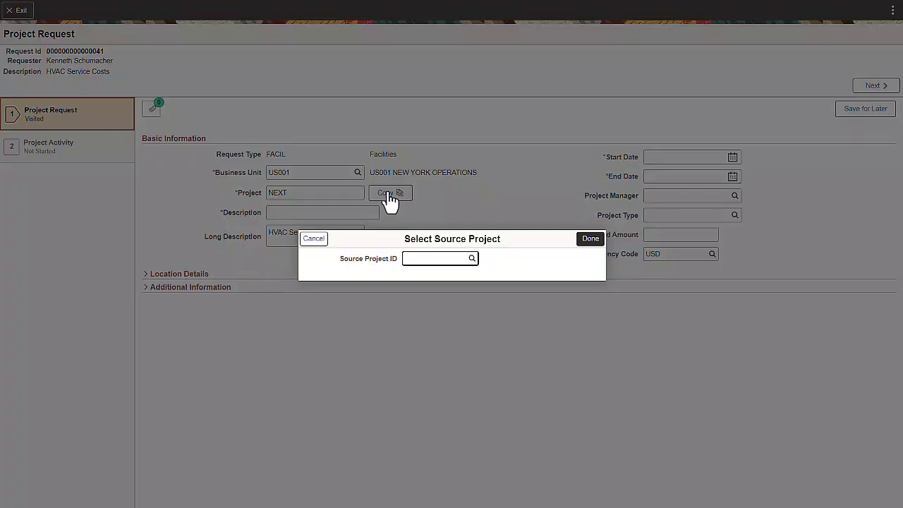
text(000000000000320)
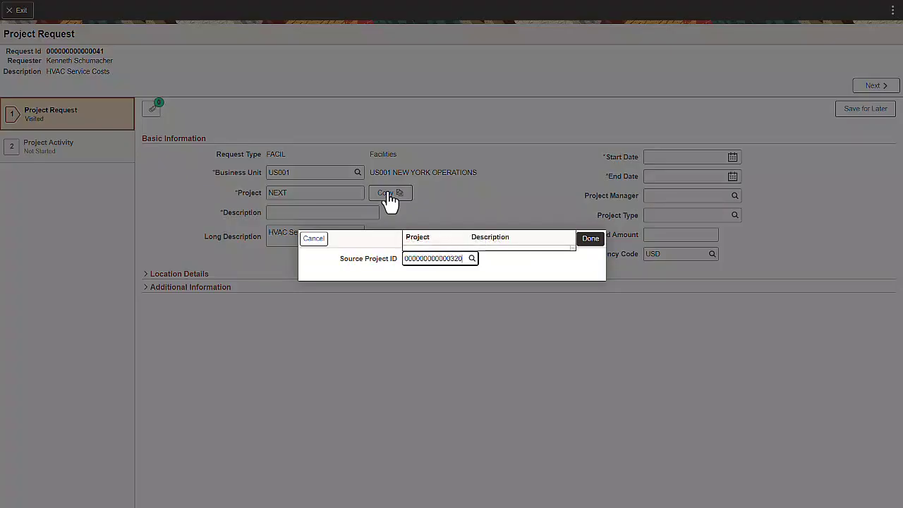
click(471, 259)
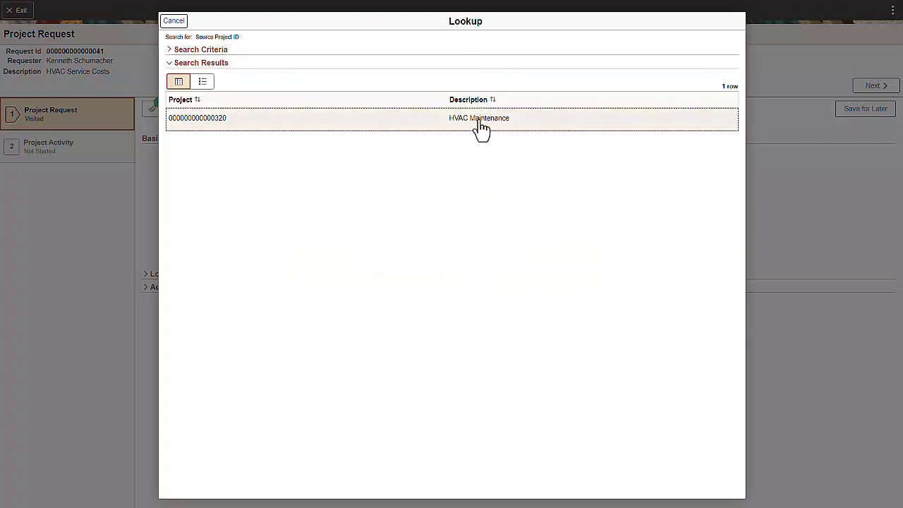
click(480, 131)
click(585, 243)
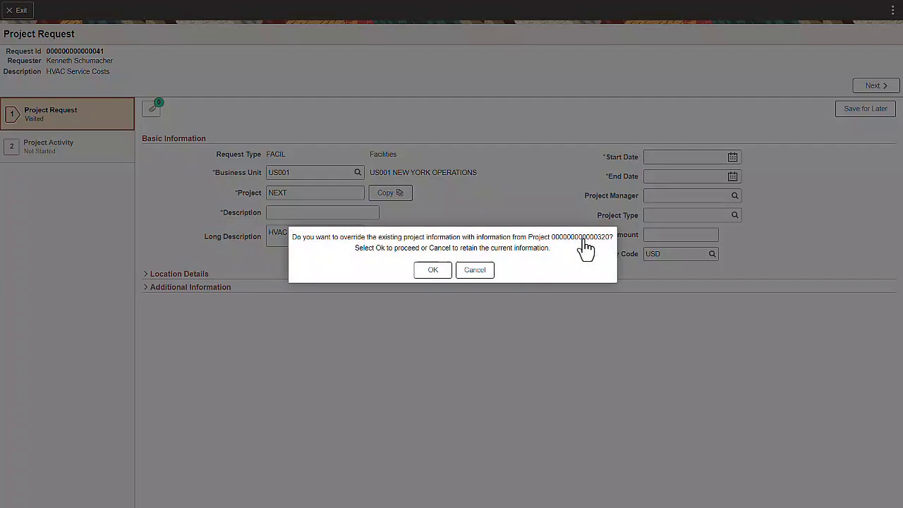
click(433, 271)
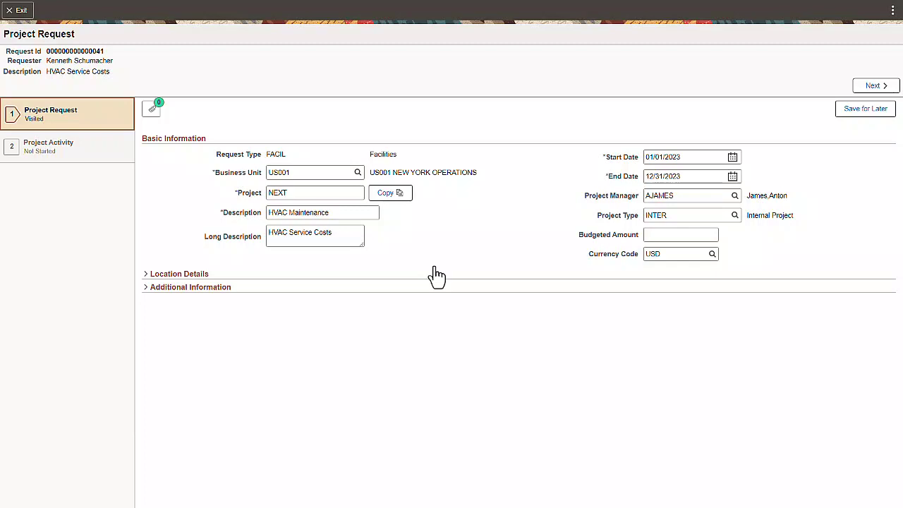
click(702, 237)
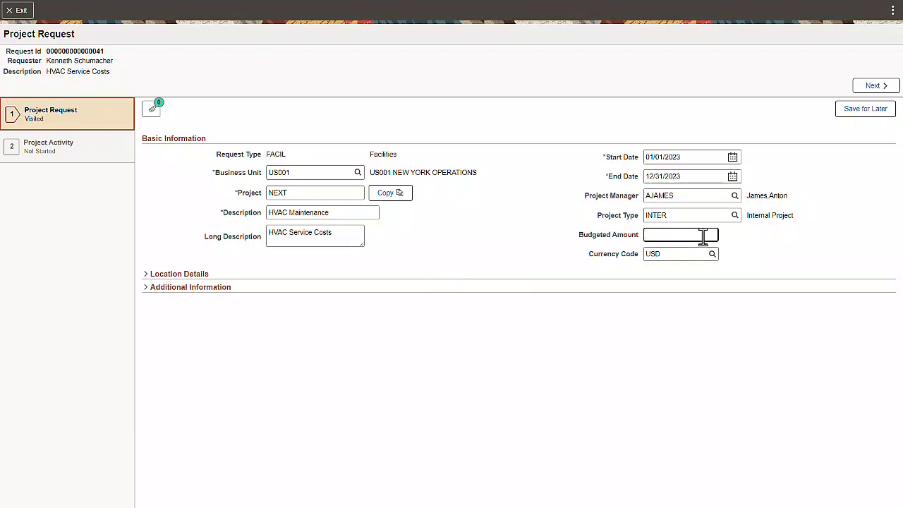
Enter a 5000 budget, advance to the HVAC activities, and submit the request.
text(5000)
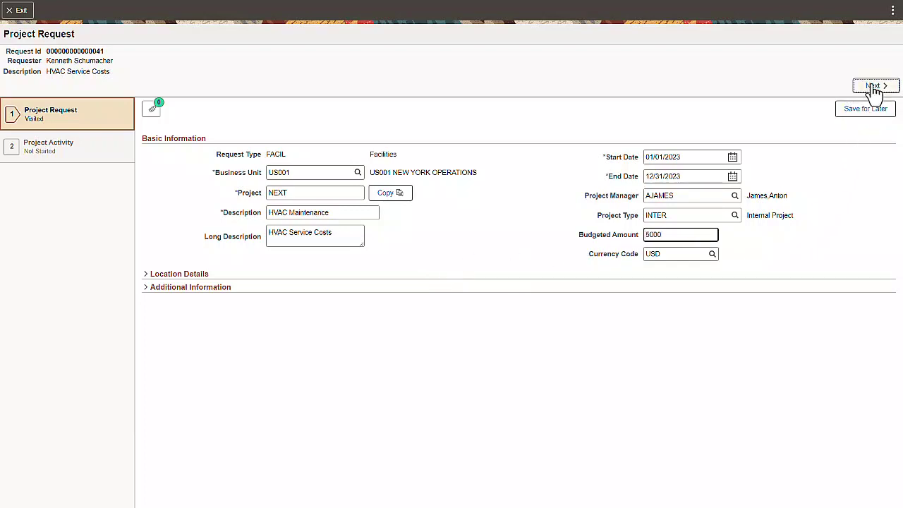
click(874, 86)
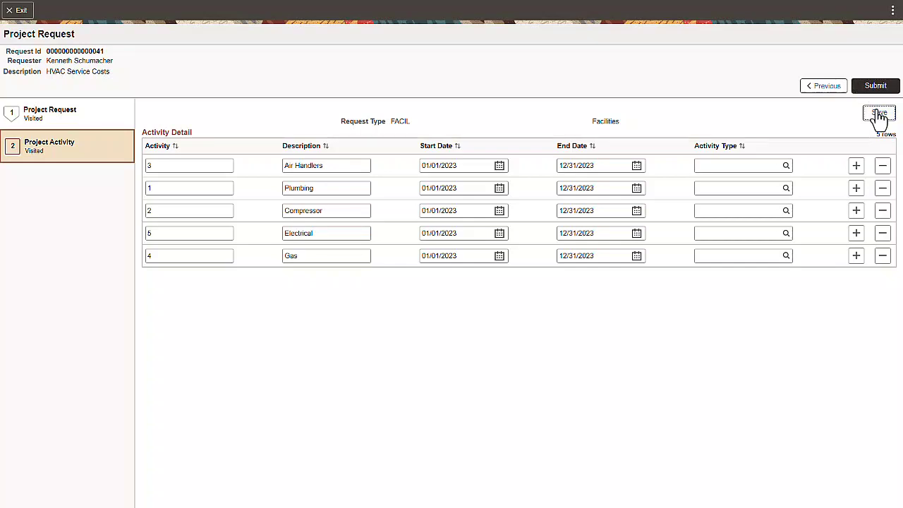
click(877, 86)
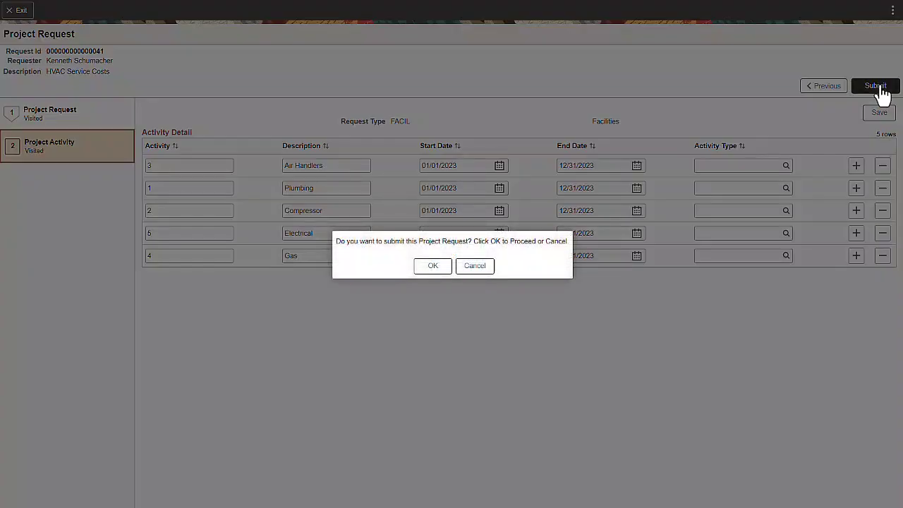
click(427, 266)
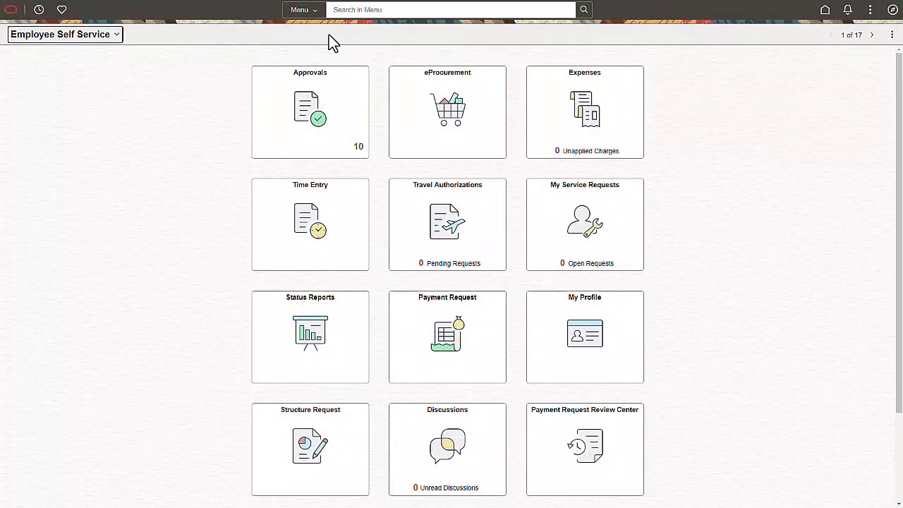
click(343, 96)
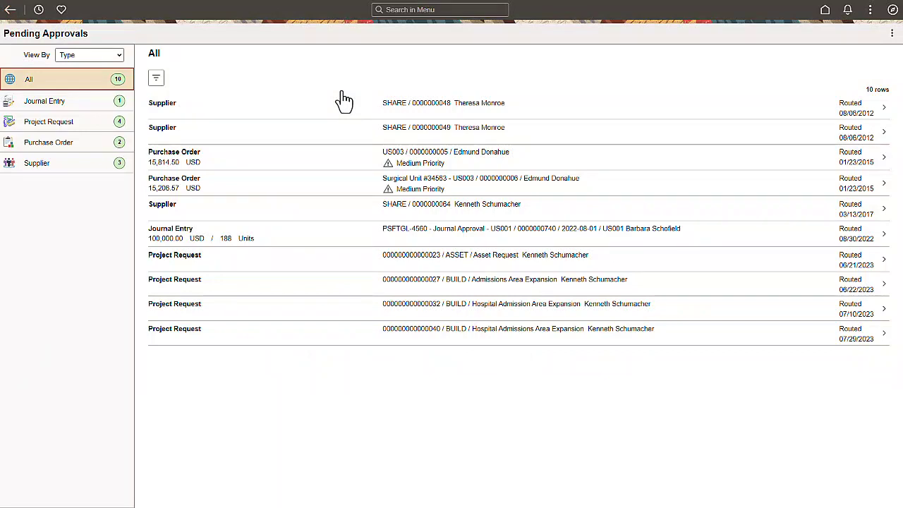
click(99, 121)
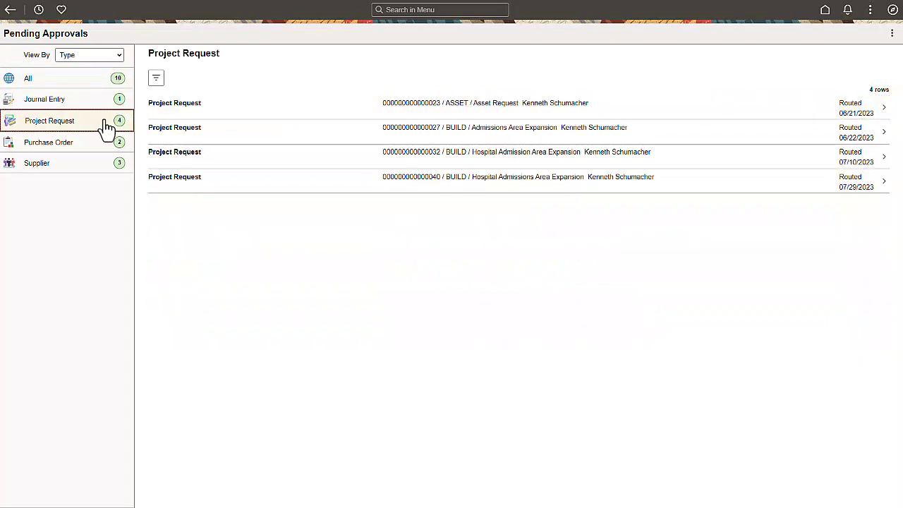
click(215, 185)
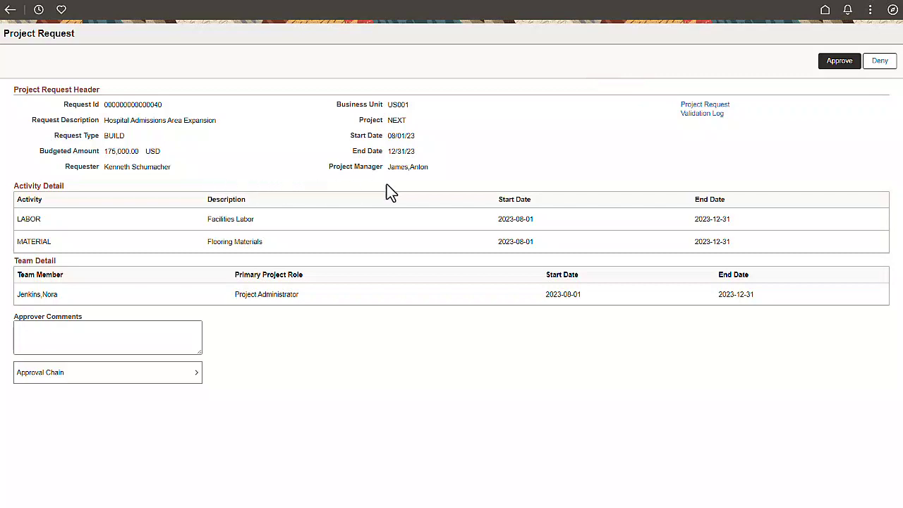
Open the full Hospital Admissions request and set its rate set to ACT.
click(719, 106)
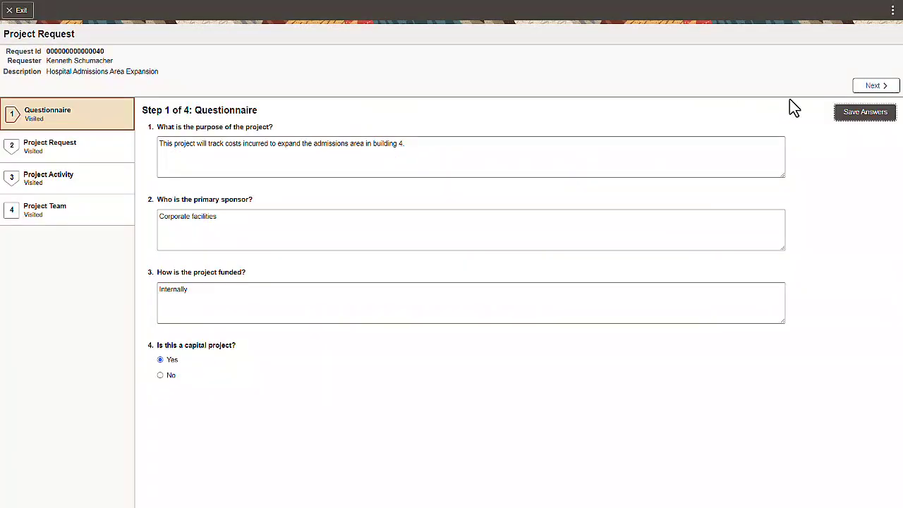
click(867, 92)
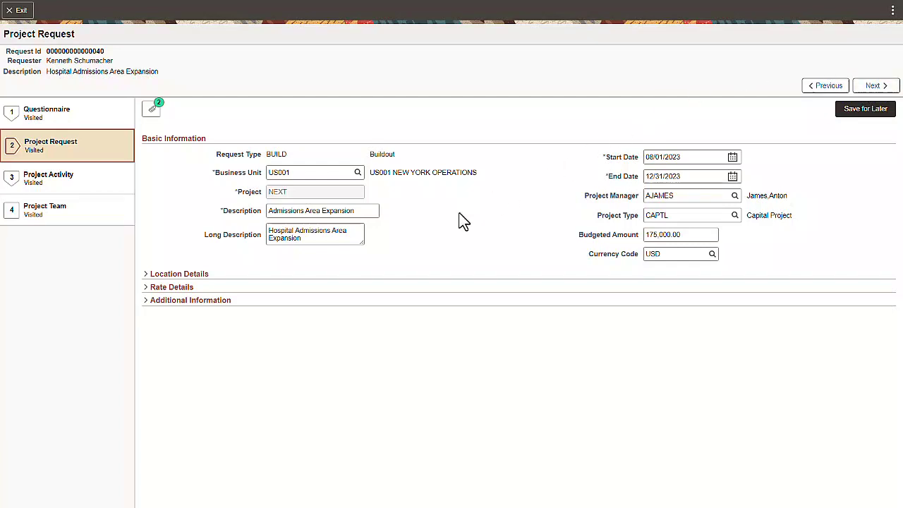
click(191, 289)
click(275, 325)
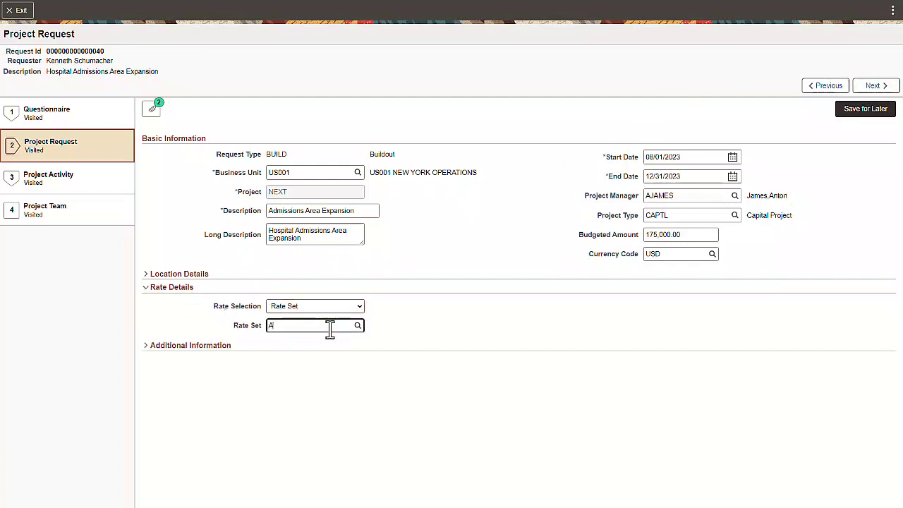
text(ACT)
click(337, 364)
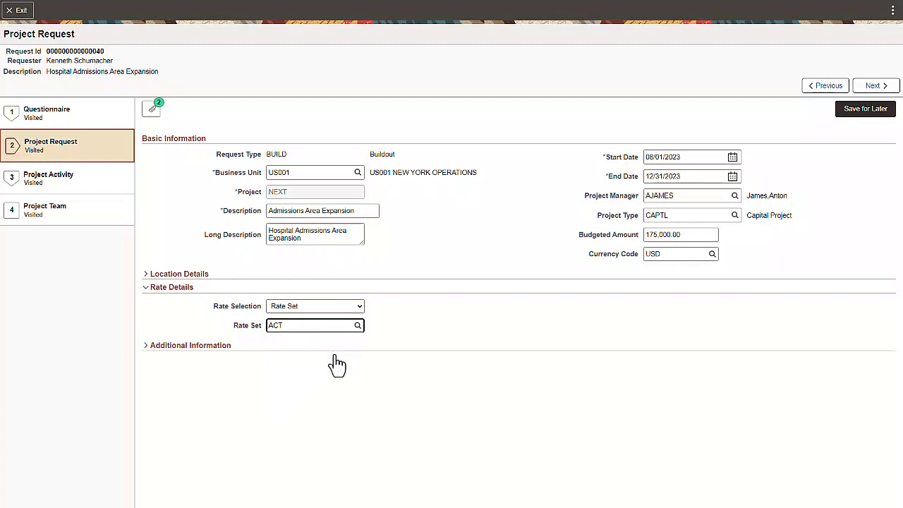
Enter planned inspection 01/15/2024 and occupancy 01/31/2024, then save the request for later.
click(222, 347)
click(271, 423)
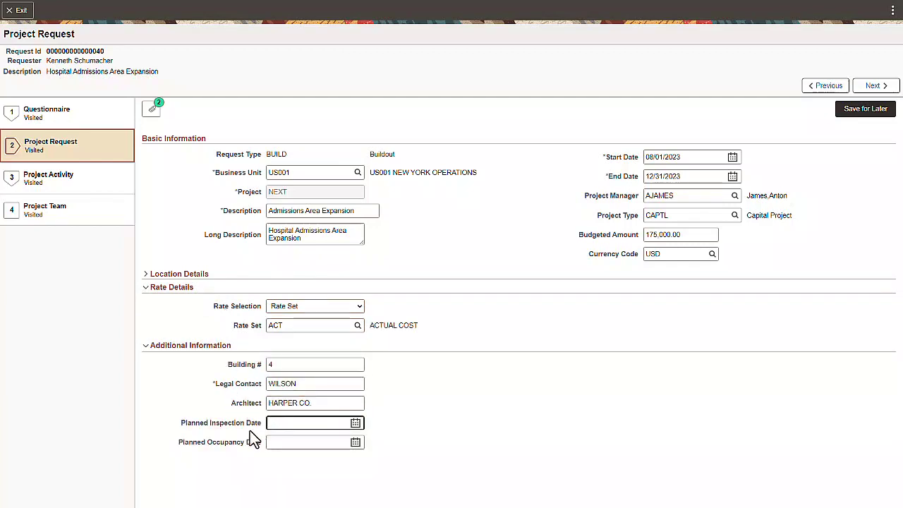
text(01/15/2024)
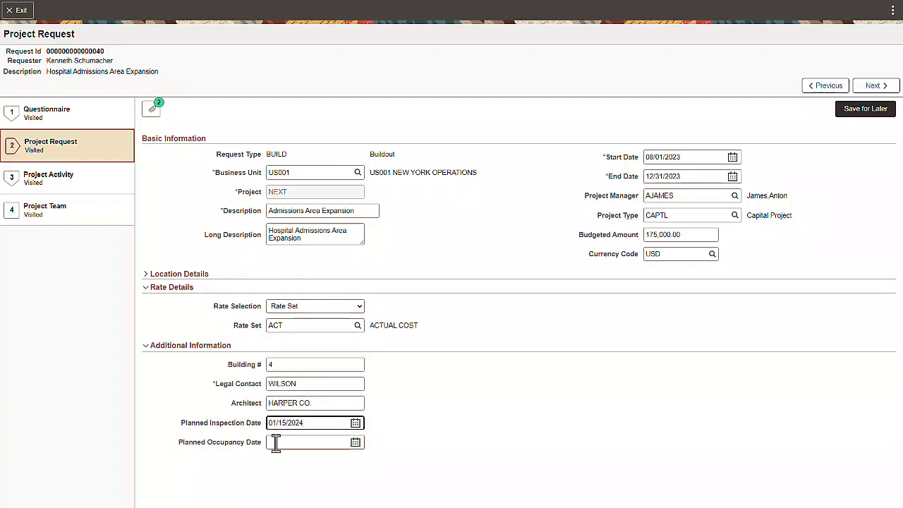
click(280, 443)
text(01/31/2)
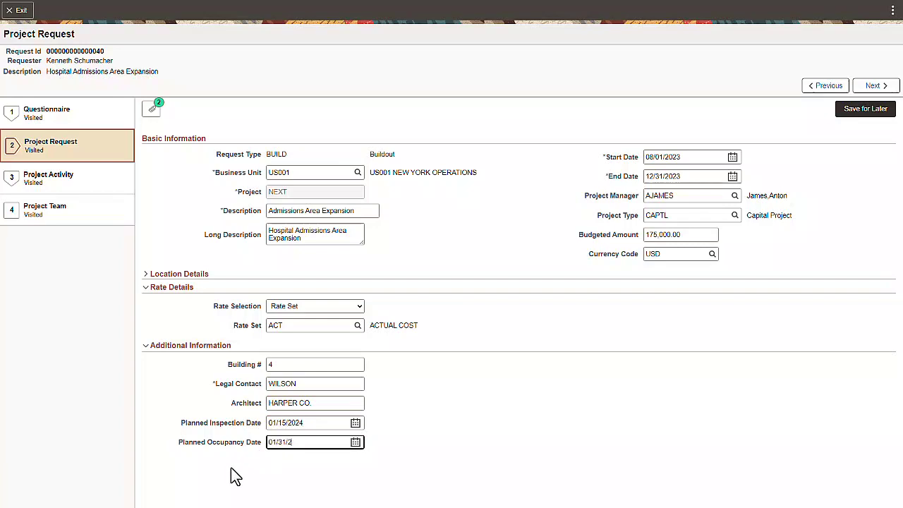
text(024)
click(856, 115)
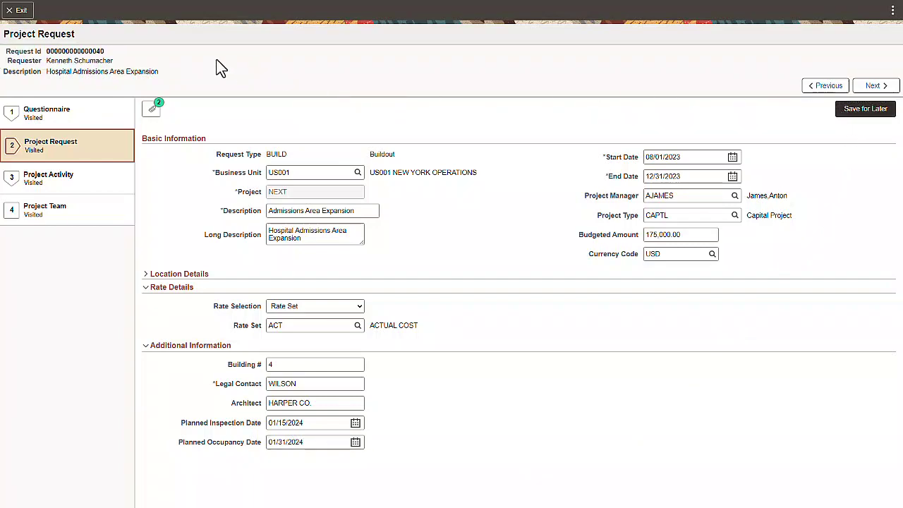
click(19, 11)
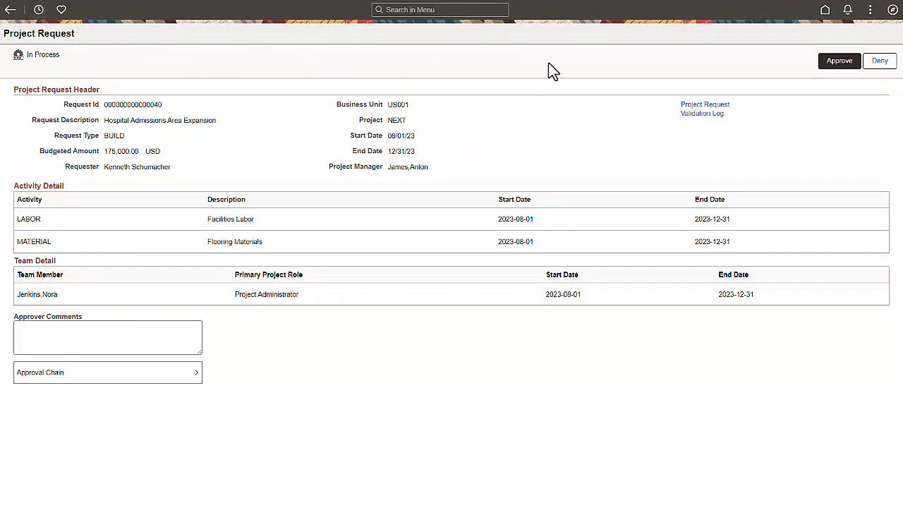
click(836, 63)
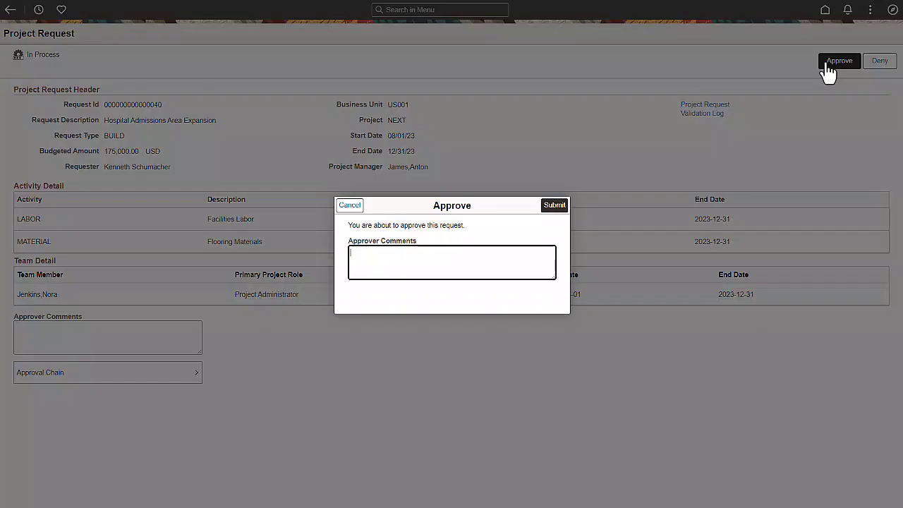
click(554, 205)
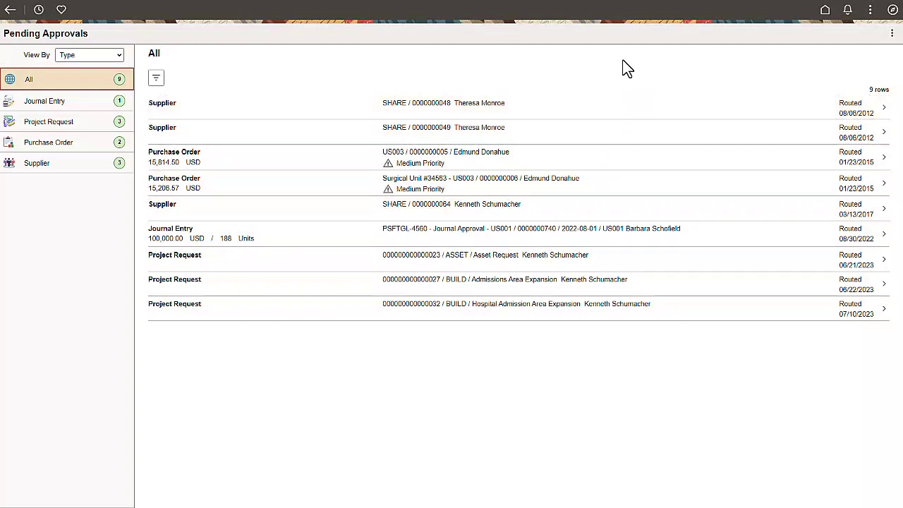